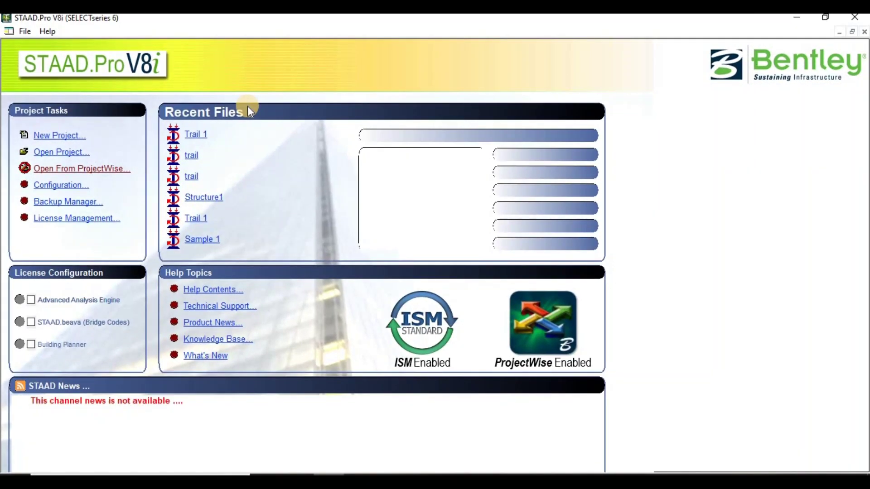
Start a new project with the file name trail, the Staadro Trail folder as location and Meter as length unit.
{"action": "left_click", "coordinate": [77, 135]}
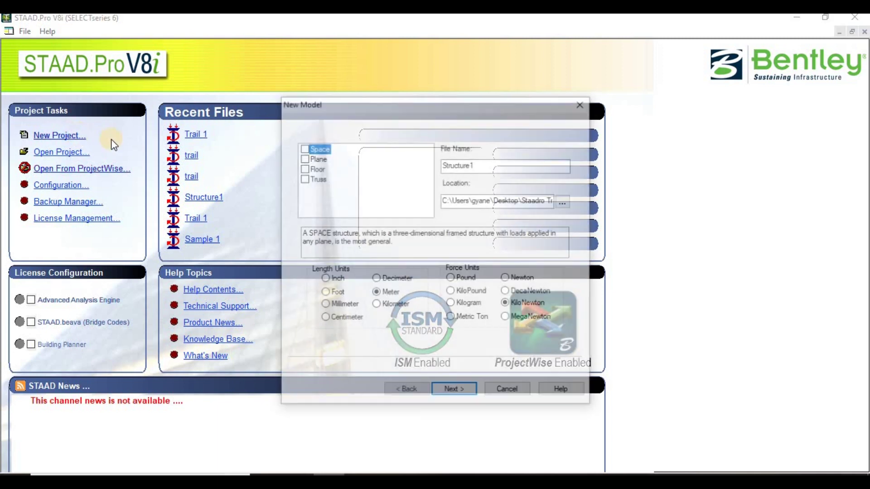
{"action": "double_click", "coordinate": [462, 168]}
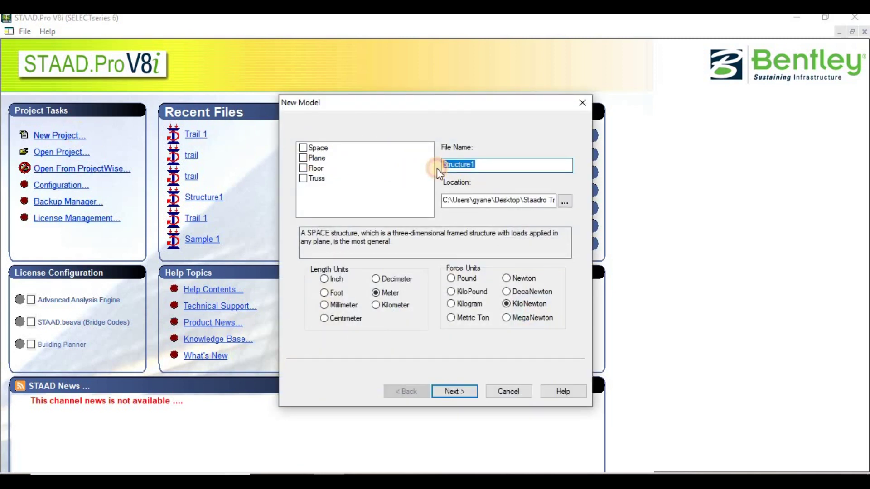
{"action": "type", "text": "trail"}
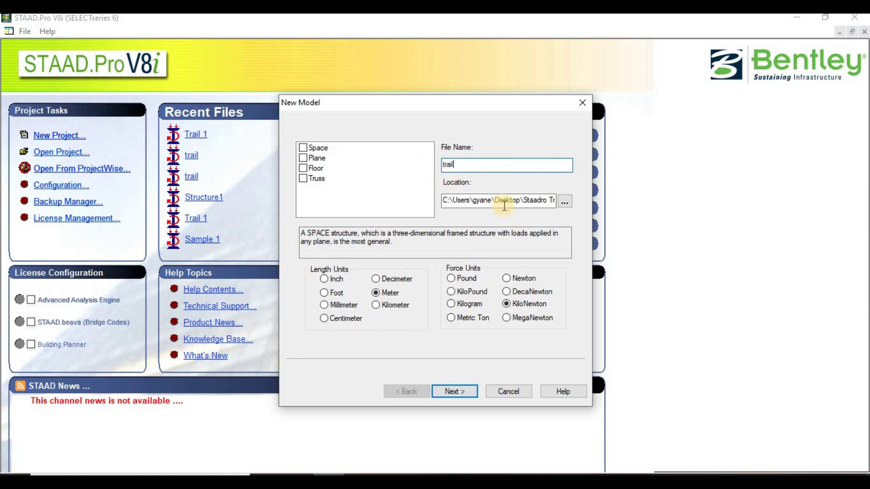
{"action": "left_click", "coordinate": [565, 200]}
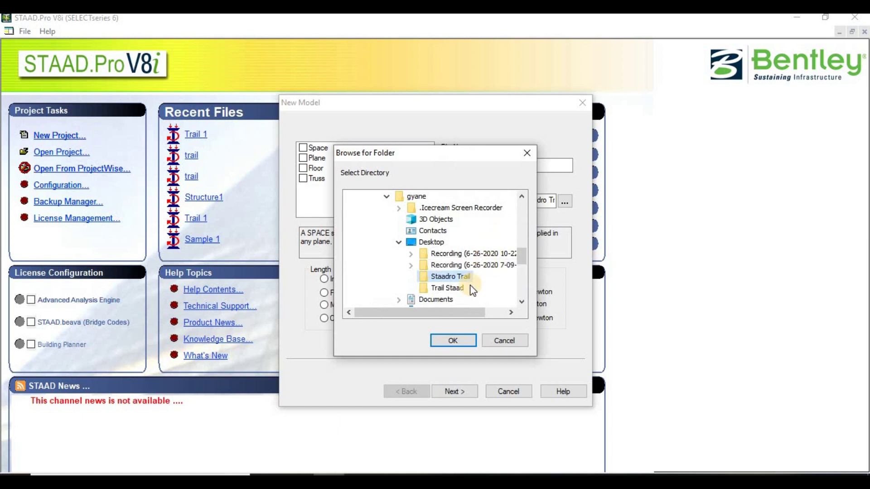
{"action": "left_click", "coordinate": [454, 341]}
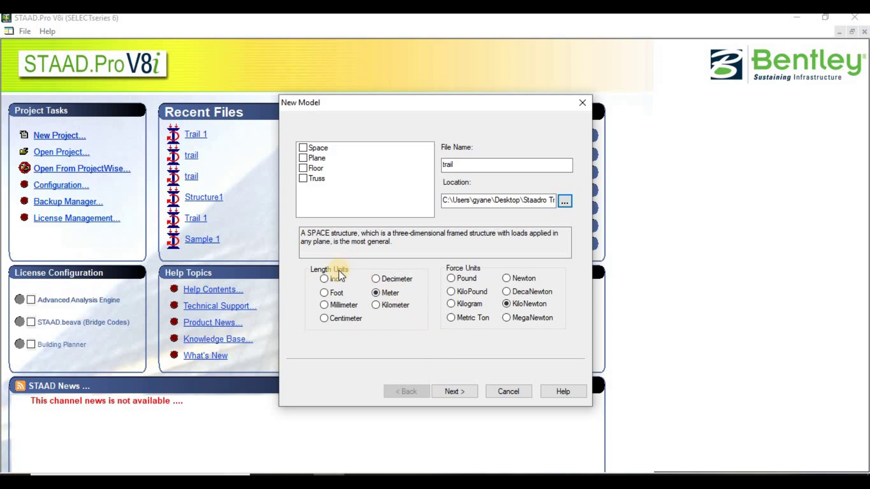
{"action": "left_click", "coordinate": [377, 293]}
{"action": "left_click", "coordinate": [466, 392]}
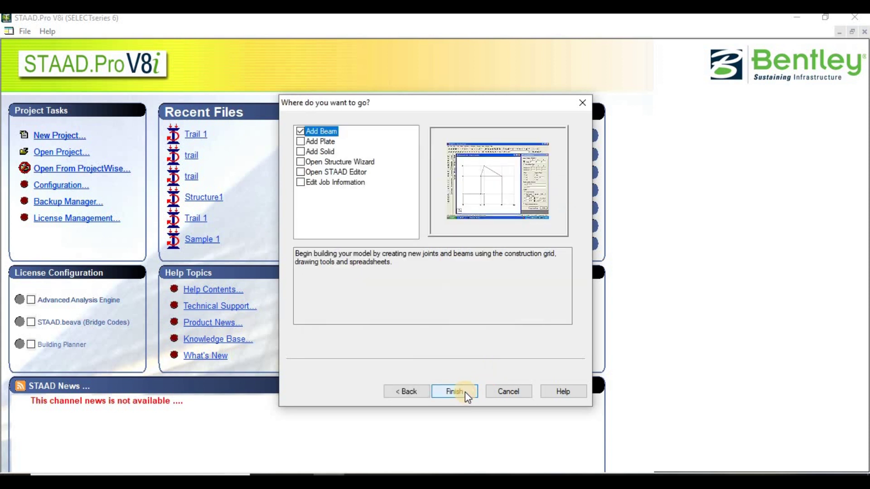
Choose Add Beam as the starting task, finish creating the model and move the Snap Node/Beam dialog closer to the grid.
{"action": "left_click", "coordinate": [309, 132]}
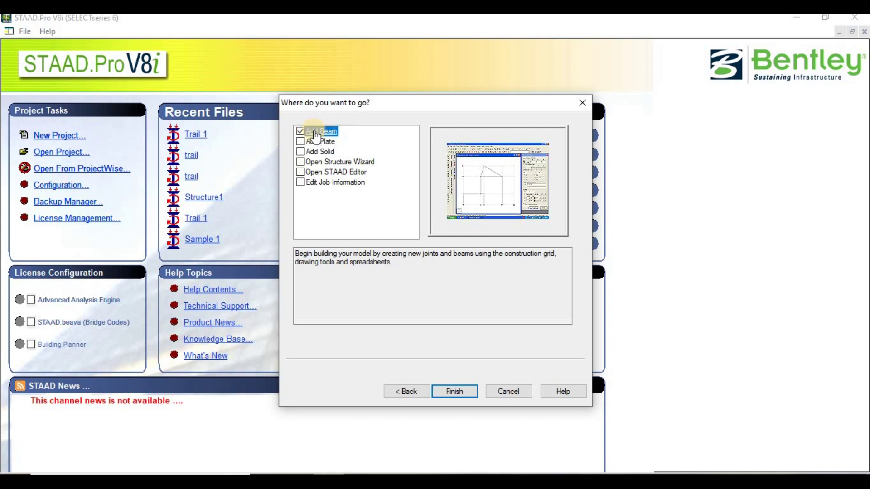
{"action": "left_click", "coordinate": [332, 211]}
{"action": "left_click", "coordinate": [434, 337]}
{"action": "left_click", "coordinate": [455, 390]}
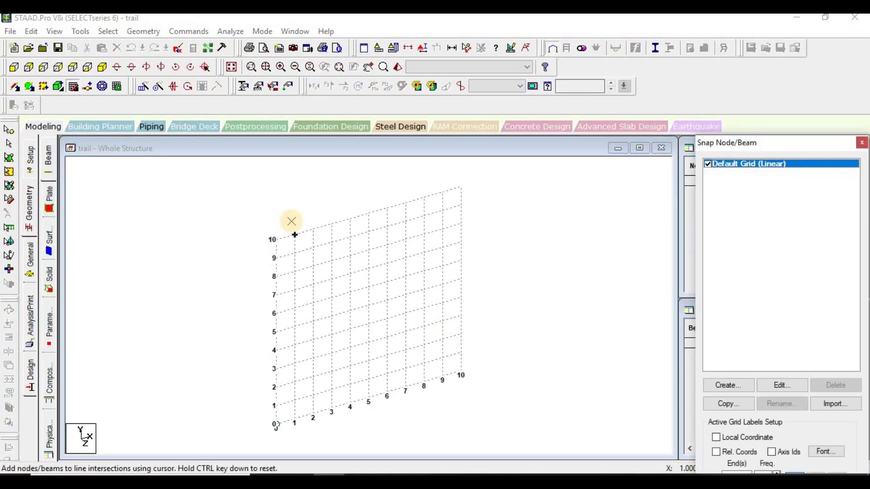
{"action": "left_click_drag", "start_coordinate": [789, 147], "coordinate": [557, 154]}
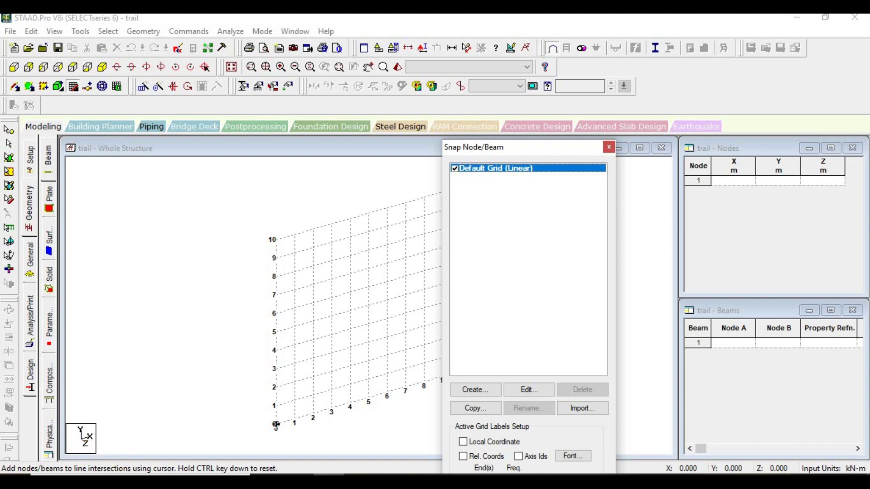
Switch to Photos and examine the X, Y and Z axes and the origin in Origin1.png.
{"action": "left_click", "coordinate": [394, 481]}
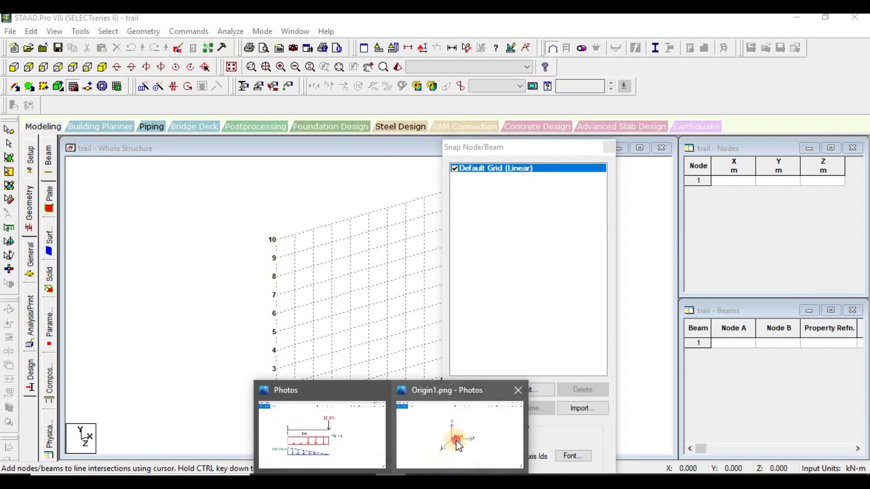
{"action": "left_click", "coordinate": [448, 397]}
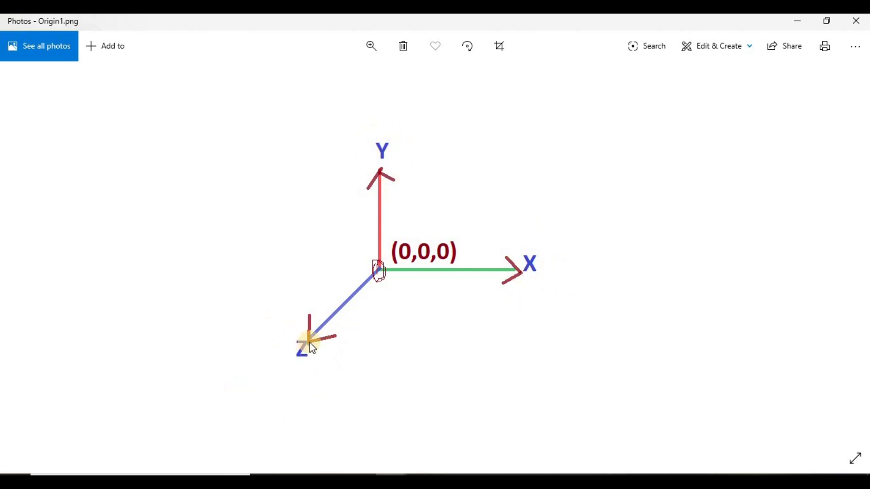
{"action": "left_click_drag", "start_coordinate": [382, 274], "coordinate": [380, 277]}
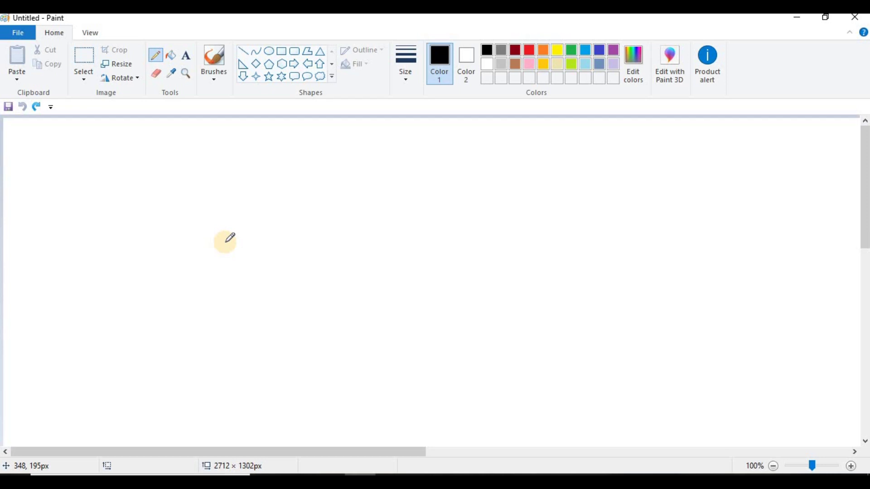
In Paint, sketch two points joined by a line and label the distance between them 5 m.
{"action": "left_click_drag", "start_coordinate": [232, 235], "coordinate": [232, 242]}
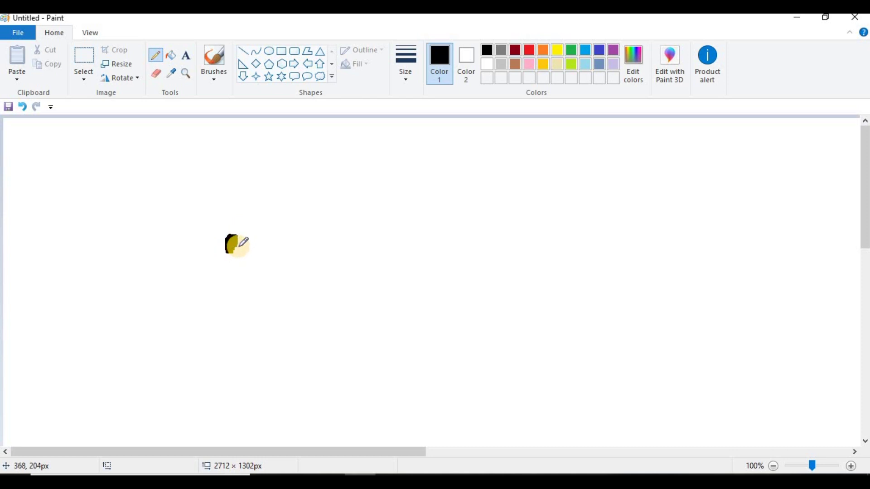
{"action": "mouse_move", "coordinate": [375, 169]}
{"action": "left_mouse_down"}
{"action": "mouse_move", "coordinate": [385, 184]}
{"action": "mouse_move", "coordinate": [375, 184]}
{"action": "mouse_move", "coordinate": [404, 159]}
{"action": "mouse_move", "coordinate": [410, 176]}
{"action": "mouse_move", "coordinate": [421, 170]}
{"action": "mouse_move", "coordinate": [428, 155]}
{"action": "mouse_move", "coordinate": [442, 182]}
{"action": "left_mouse_up"}
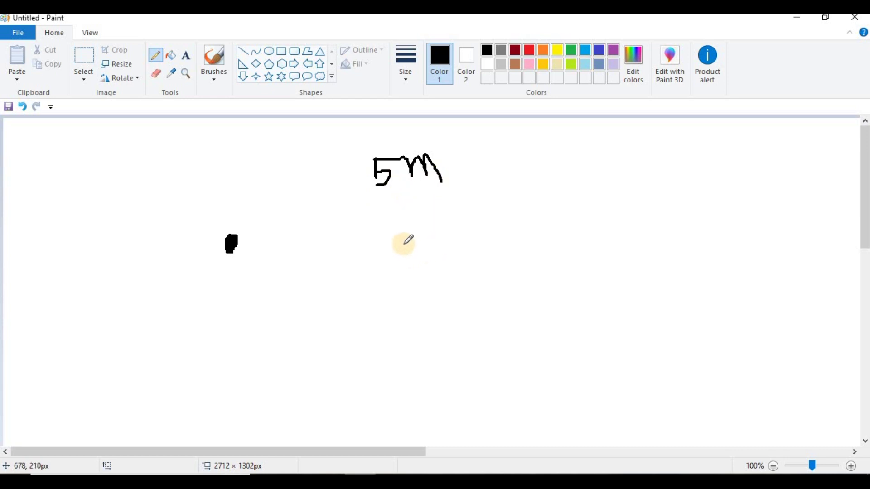
{"action": "left_click_drag", "start_coordinate": [448, 233], "coordinate": [449, 243]}
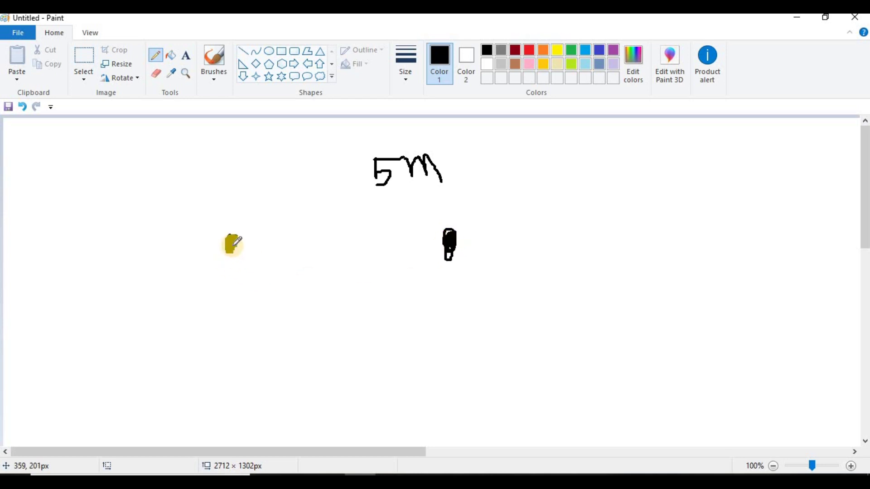
{"action": "left_click_drag", "start_coordinate": [234, 242], "coordinate": [451, 236]}
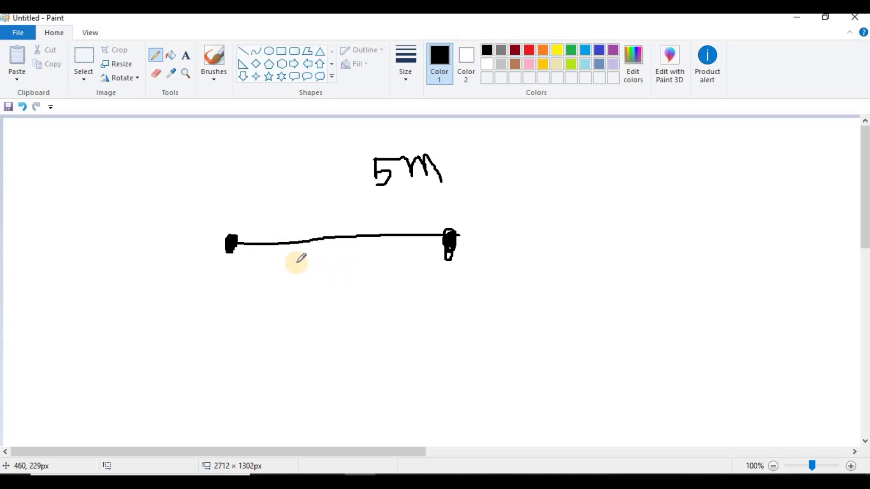
{"action": "mouse_move", "coordinate": [297, 262]}
{"action": "left_mouse_down"}
{"action": "mouse_move", "coordinate": [321, 274]}
{"action": "mouse_move", "coordinate": [308, 286]}
{"action": "mouse_move", "coordinate": [326, 260]}
{"action": "mouse_move", "coordinate": [346, 259]}
{"action": "mouse_move", "coordinate": [356, 271]}
{"action": "mouse_move", "coordinate": [370, 255]}
{"action": "mouse_move", "coordinate": [377, 271]}
{"action": "mouse_move", "coordinate": [388, 249]}
{"action": "mouse_move", "coordinate": [402, 284]}
{"action": "left_mouse_up"}
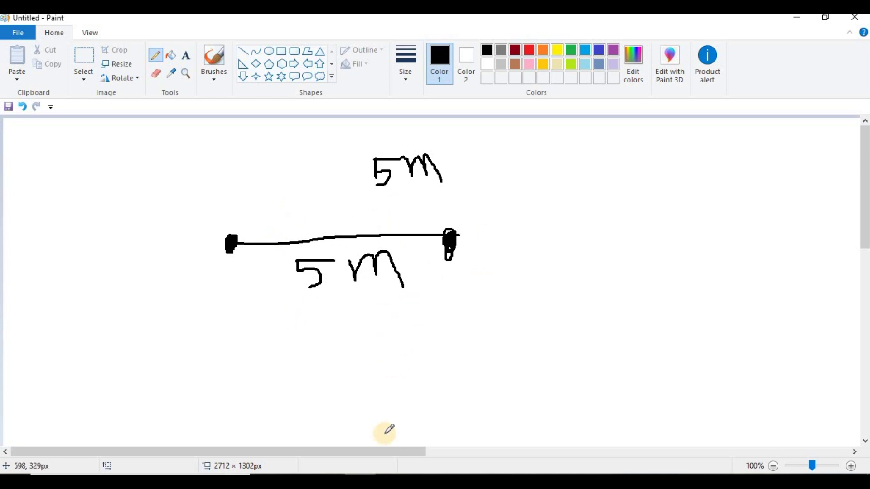
Switch to STAAD.Pro, close the Snap Node/Beam dialog and create node 1 at the origin with X set to 0.
{"action": "key", "text": "alt+Tab"}
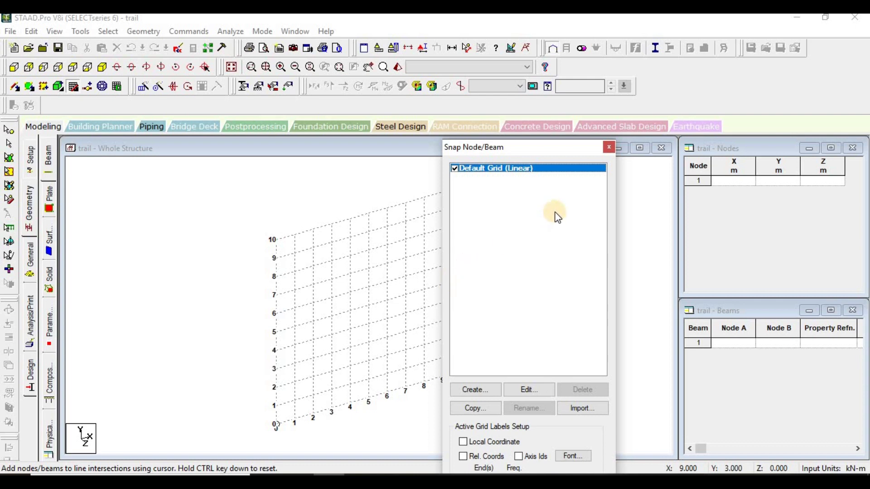
{"action": "left_click", "coordinate": [608, 149]}
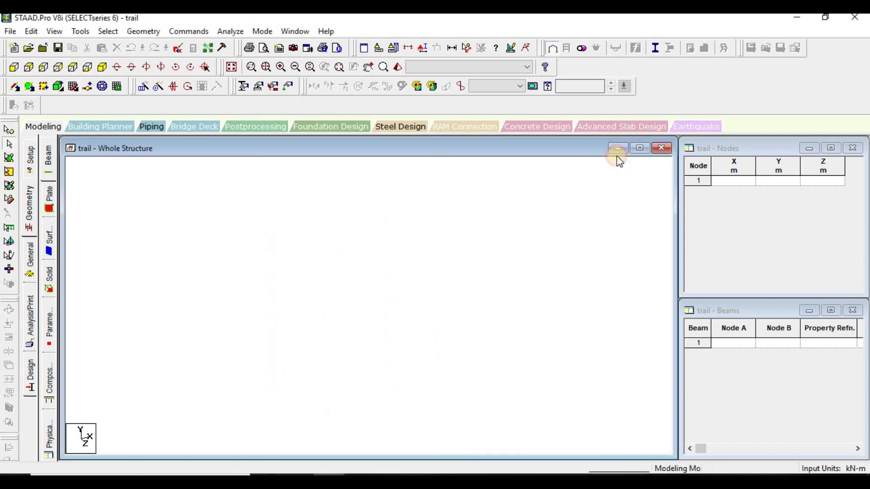
{"action": "left_click", "coordinate": [741, 182]}
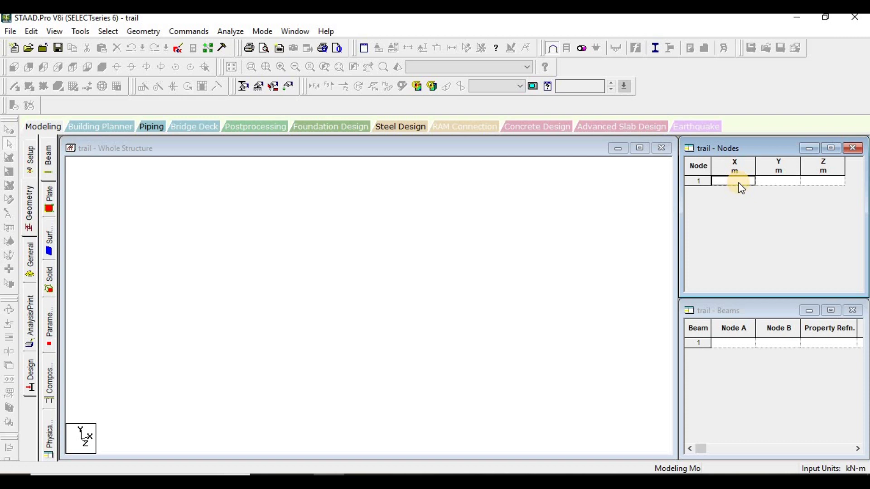
{"action": "type", "text": "0"}
{"action": "key", "text": "Tab"}
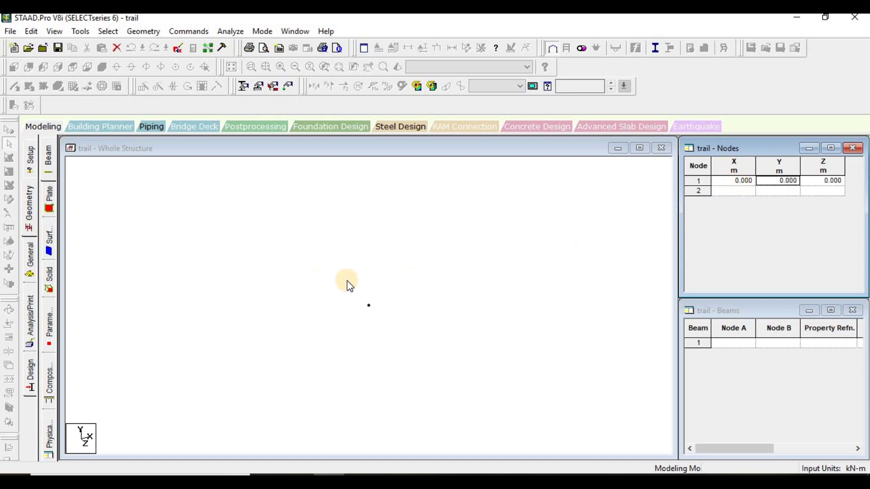
{"action": "left_click", "coordinate": [289, 266]}
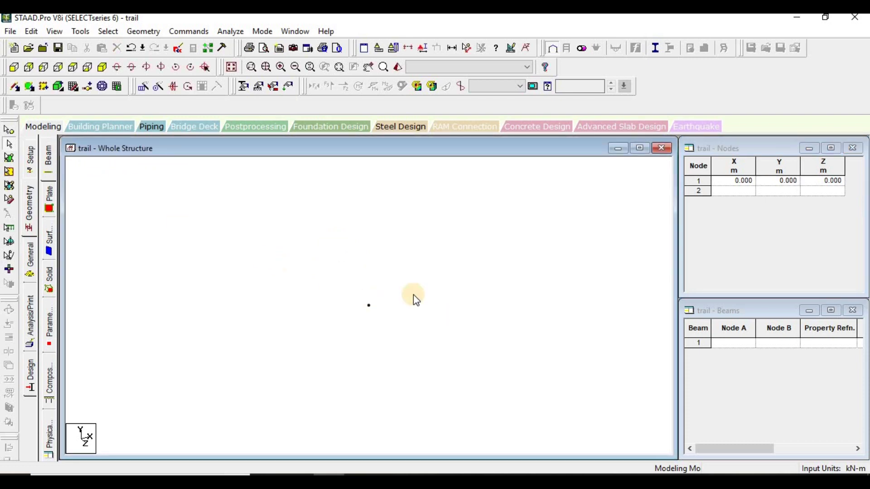
Try selecting node 1 with the Beams Cursor, and select it with the Nodes Cursor.
{"action": "left_click_drag", "start_coordinate": [346, 348], "coordinate": [362, 321]}
{"action": "left_click_drag", "start_coordinate": [381, 284], "coordinate": [359, 337]}
{"action": "left_click_drag", "start_coordinate": [401, 271], "coordinate": [358, 346]}
{"action": "left_click", "coordinate": [10, 131]}
{"action": "left_click_drag", "start_coordinate": [408, 271], "coordinate": [361, 325]}
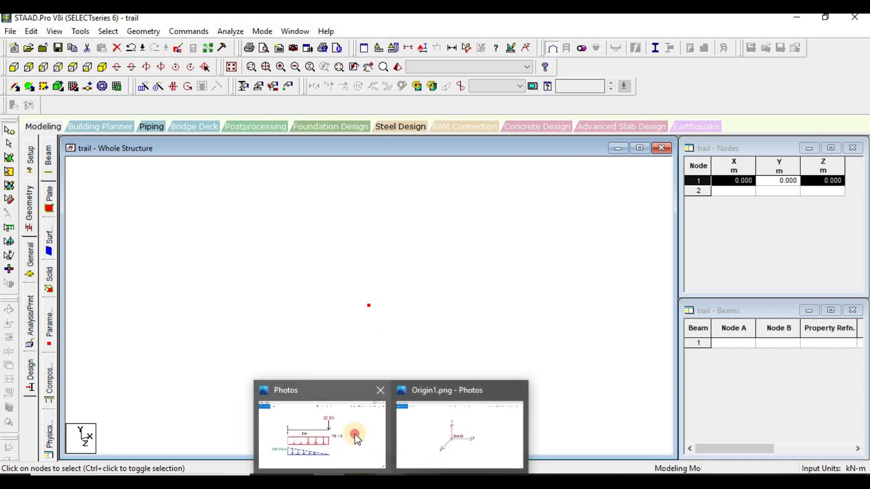
Review the cantilever load diagram SFD.png in Photos, return to STAAD.Pro and accept the Auto Save.
{"action": "left_click", "coordinate": [356, 434]}
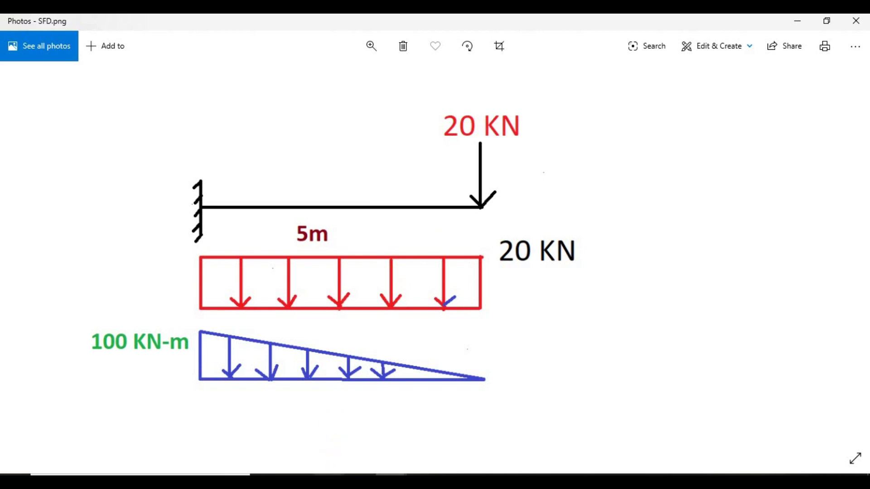
{"action": "key", "text": "alt+Tab"}
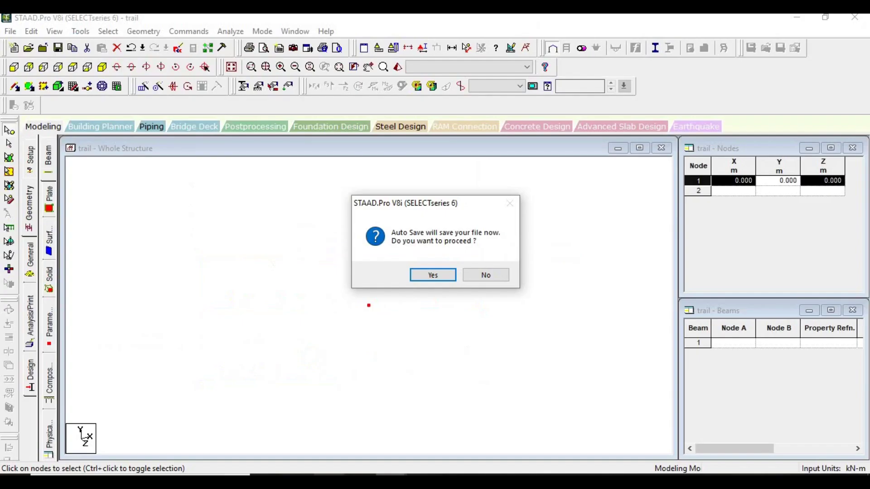
{"action": "left_click", "coordinate": [433, 277]}
Compare node picking with the Nodes Cursor and the Beams Cursor, clearing the selection of node 1.
{"action": "left_click", "coordinate": [361, 266]}
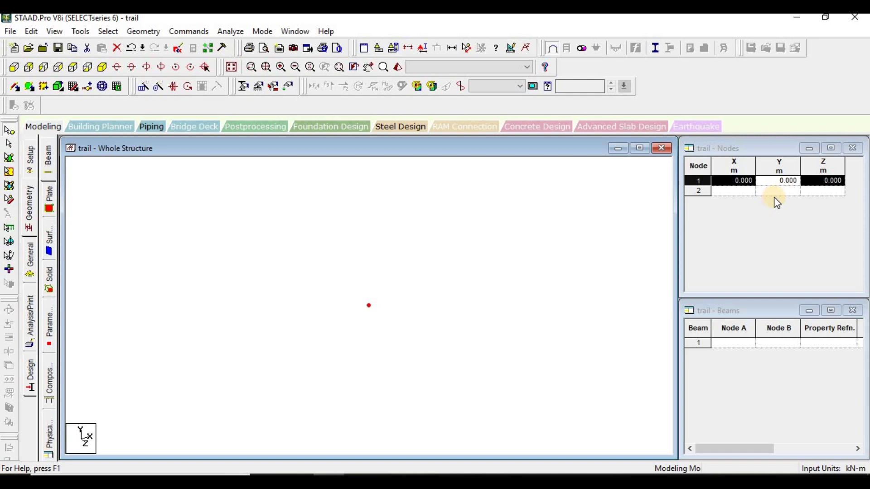
{"action": "left_click", "coordinate": [9, 130]}
{"action": "left_click", "coordinate": [352, 332]}
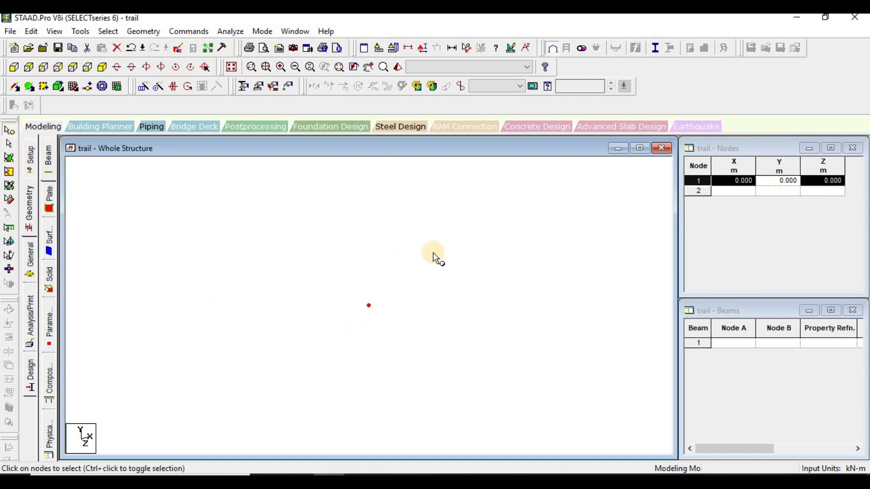
{"action": "left_click", "coordinate": [338, 346]}
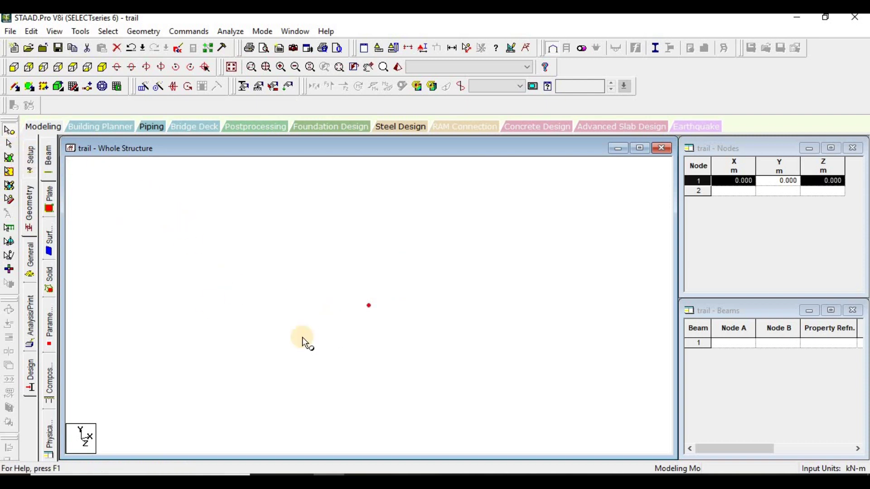
{"action": "left_click", "coordinate": [9, 144]}
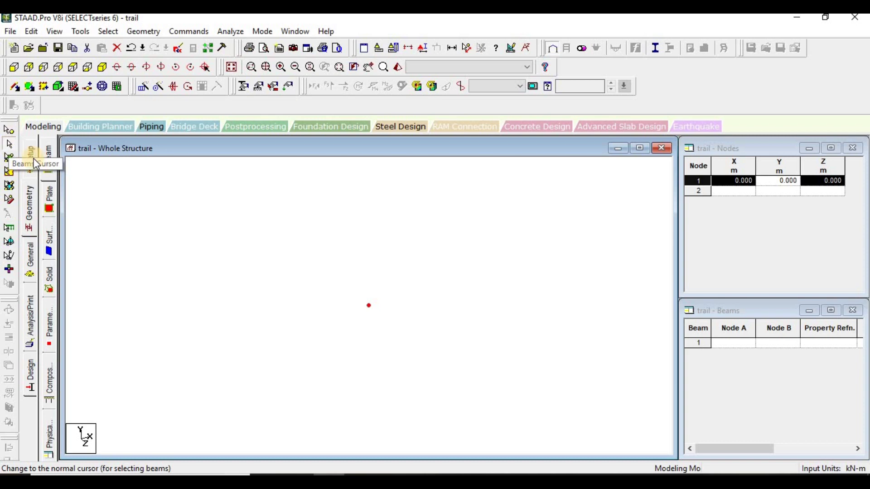
{"action": "left_click", "coordinate": [284, 266]}
{"action": "left_click_drag", "start_coordinate": [343, 339], "coordinate": [362, 324]}
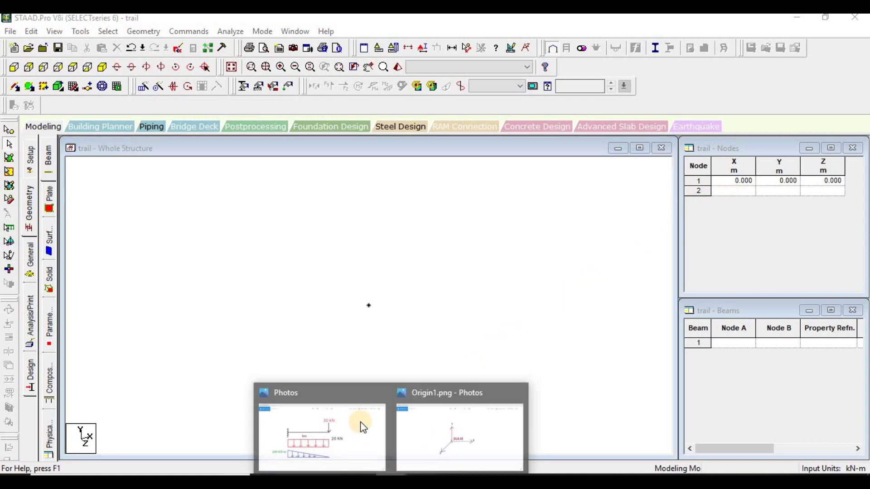
Check the beam length in SFD.png in Photos, return to STAAD.Pro and add node 2 with X set to 5 m.
{"action": "left_click", "coordinate": [356, 417]}
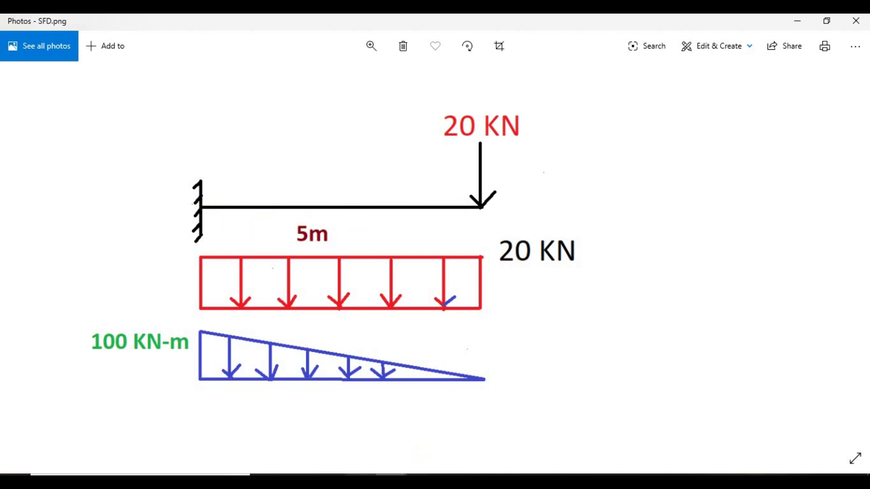
{"action": "key", "text": "alt+Tab"}
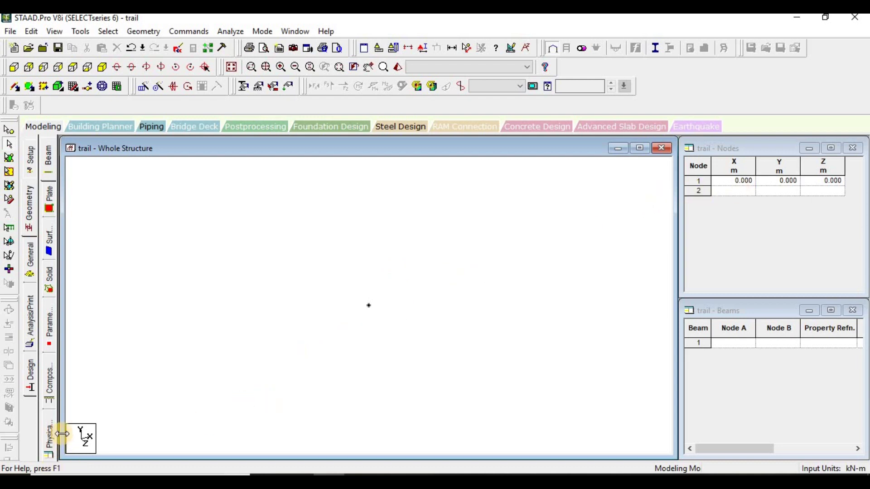
{"action": "left_click", "coordinate": [225, 429]}
{"action": "left_click", "coordinate": [744, 197]}
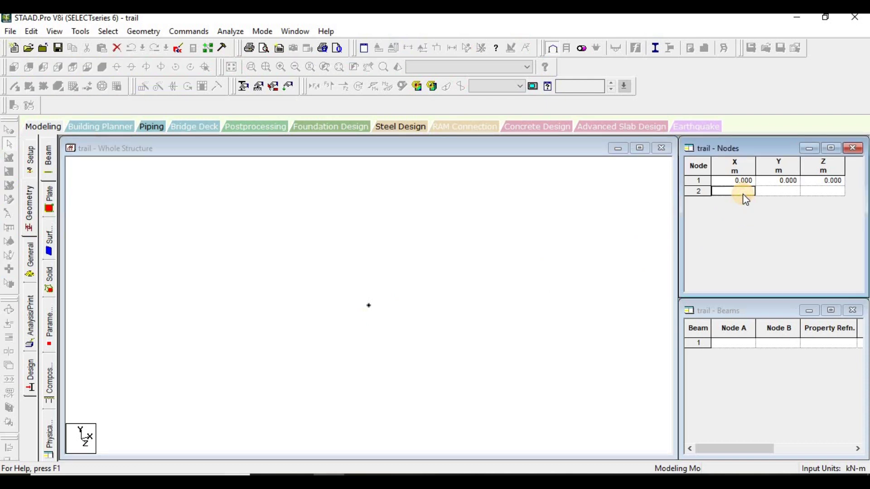
{"action": "type", "text": "5"}
{"action": "key", "text": "Tab"}
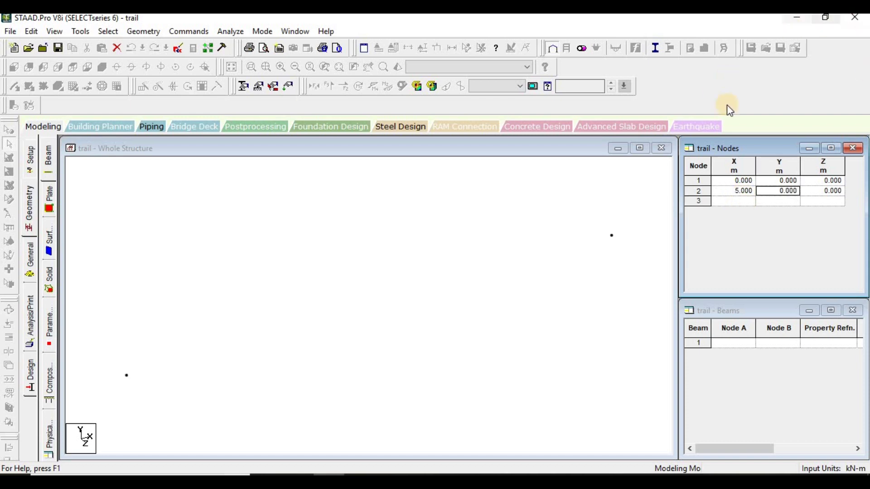
{"action": "left_click", "coordinate": [286, 366]}
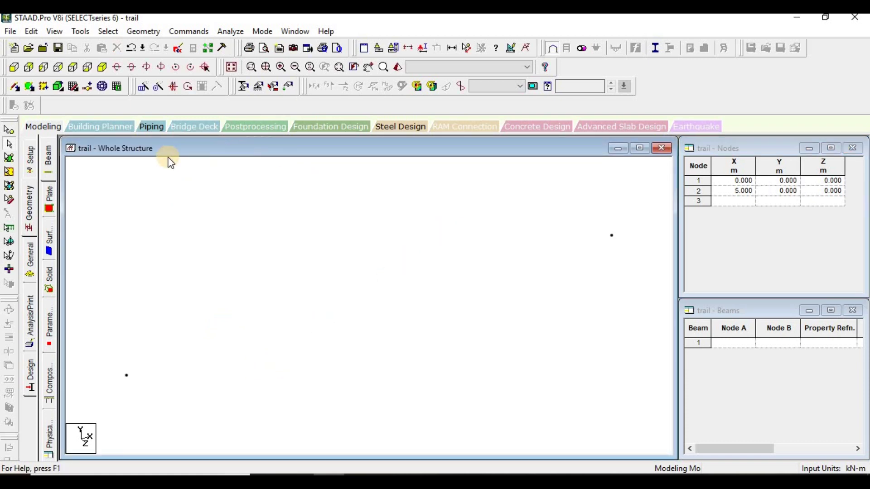
Add a beam from node 1 to node 2.
{"action": "left_click", "coordinate": [14, 86]}
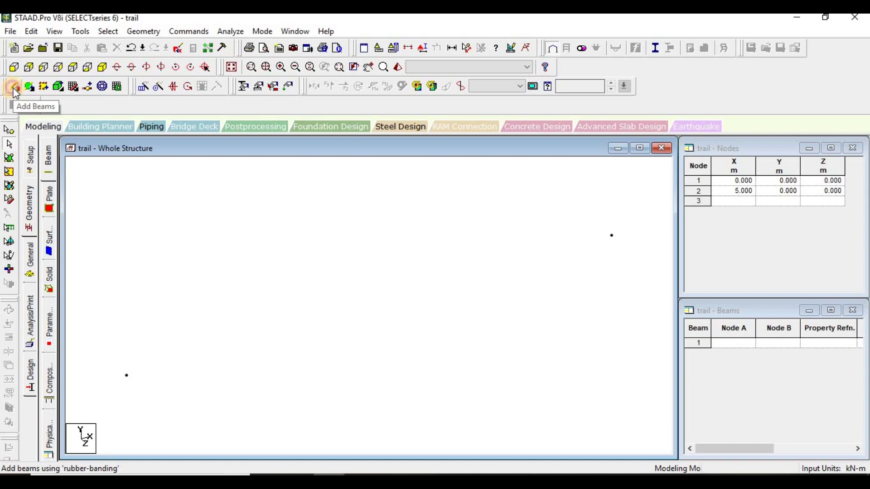
{"action": "left_click", "coordinate": [14, 90]}
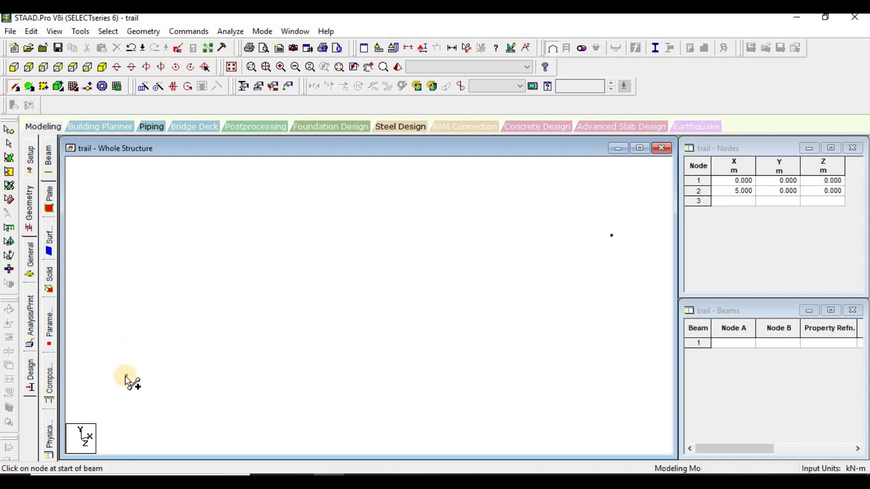
{"action": "left_click_drag", "start_coordinate": [127, 375], "coordinate": [617, 238]}
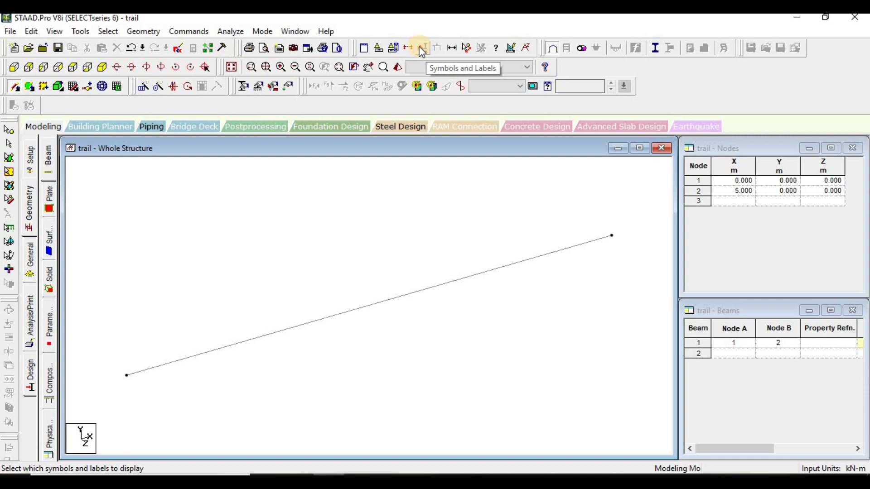
Measure the distance between nodes 1 and 2, then clear the dimension from the view.
{"action": "left_click", "coordinate": [467, 48]}
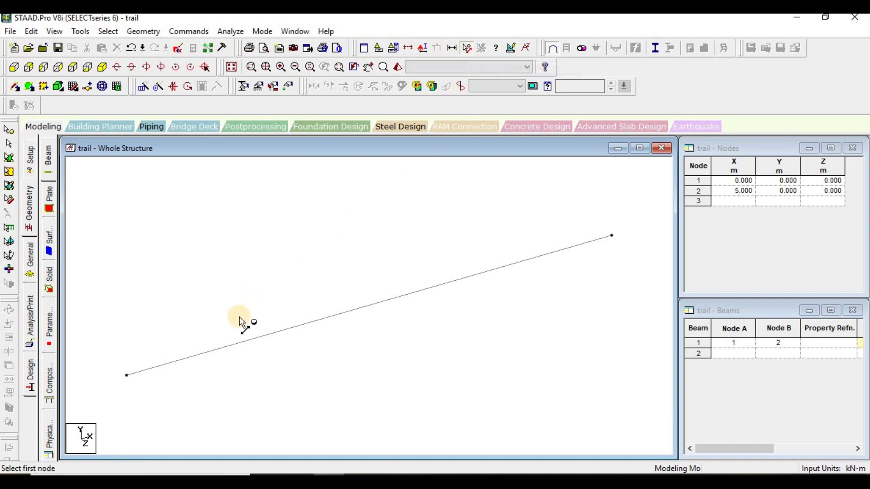
{"action": "left_click", "coordinate": [129, 379]}
{"action": "left_click", "coordinate": [612, 236]}
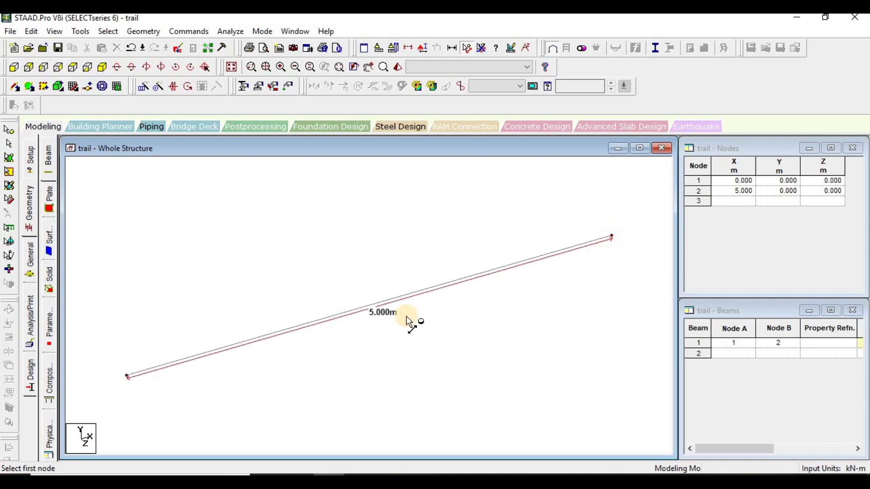
{"action": "left_click", "coordinate": [482, 48]}
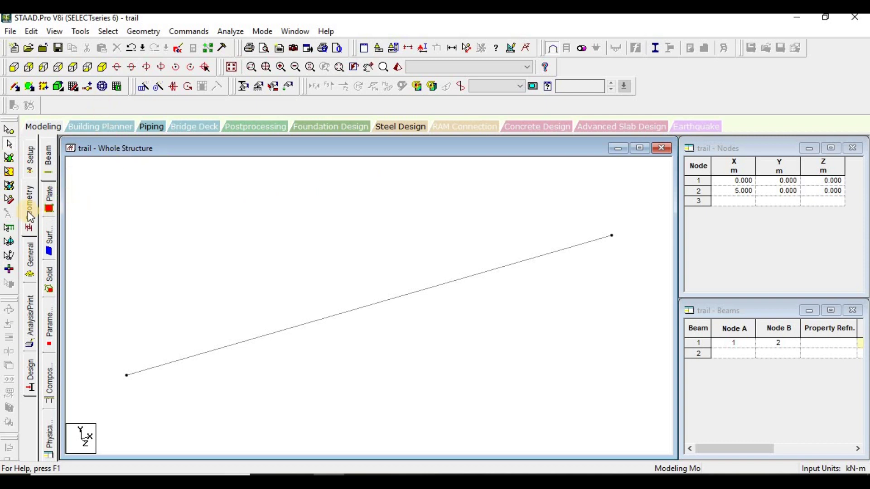
Check the support condition in SFD.png in Photos, return to STAAD.Pro and create a Fixed support.
{"action": "left_click", "coordinate": [30, 258]}
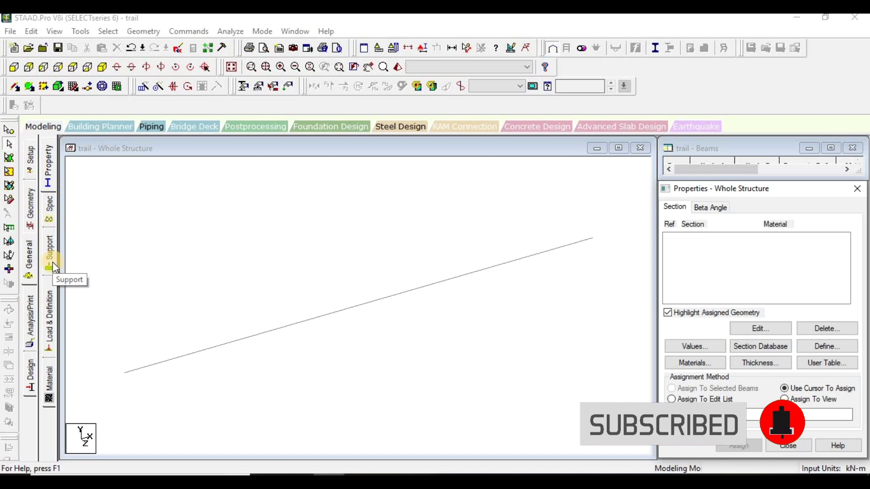
{"action": "left_click", "coordinate": [48, 260]}
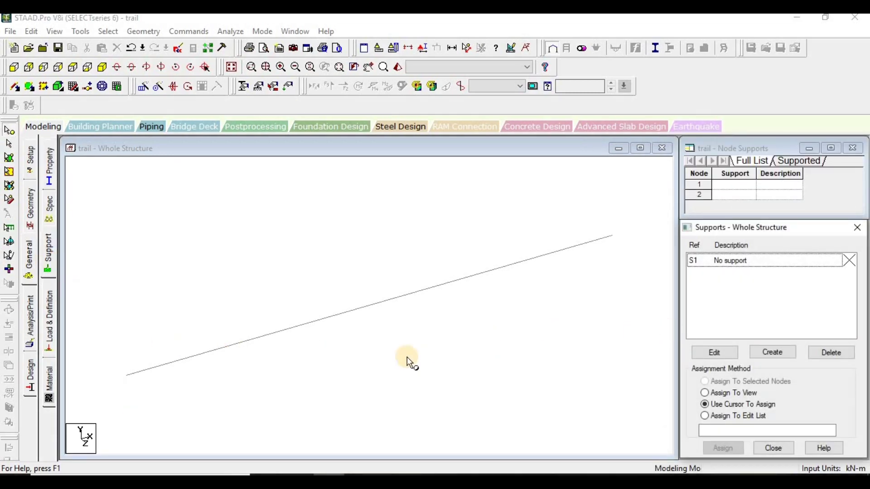
{"action": "mouse_move", "coordinate": [391, 481]}
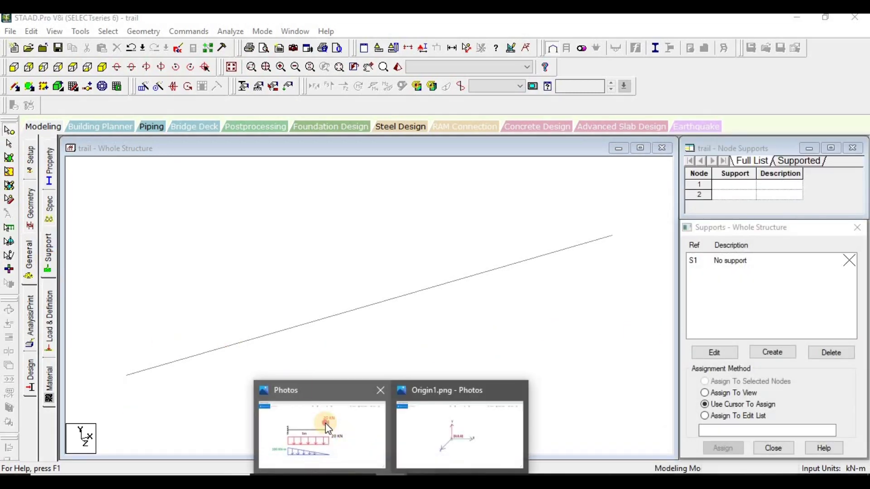
{"action": "left_click", "coordinate": [327, 429]}
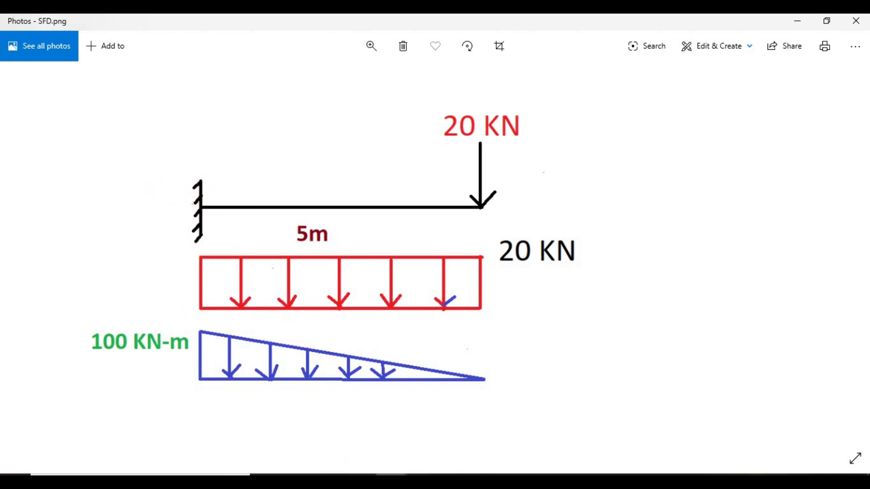
{"action": "key", "text": "alt+Tab"}
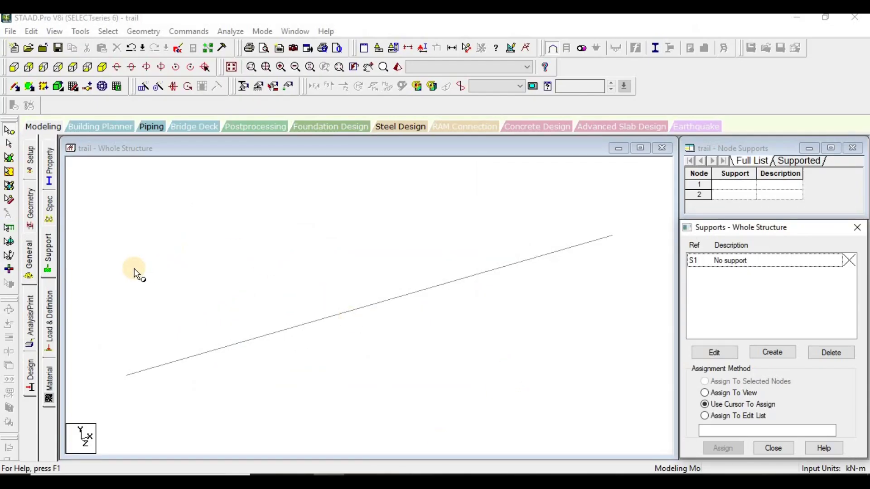
{"action": "left_click", "coordinate": [787, 353]}
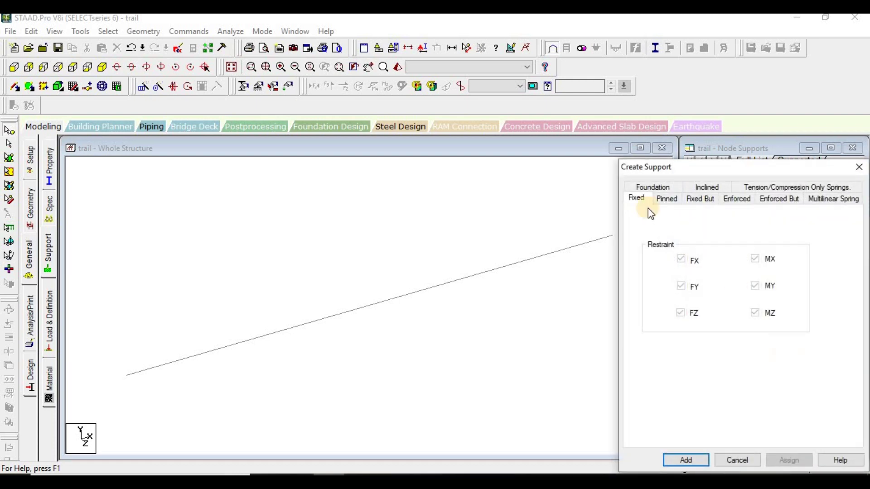
{"action": "left_click", "coordinate": [637, 198]}
{"action": "left_click", "coordinate": [688, 461]}
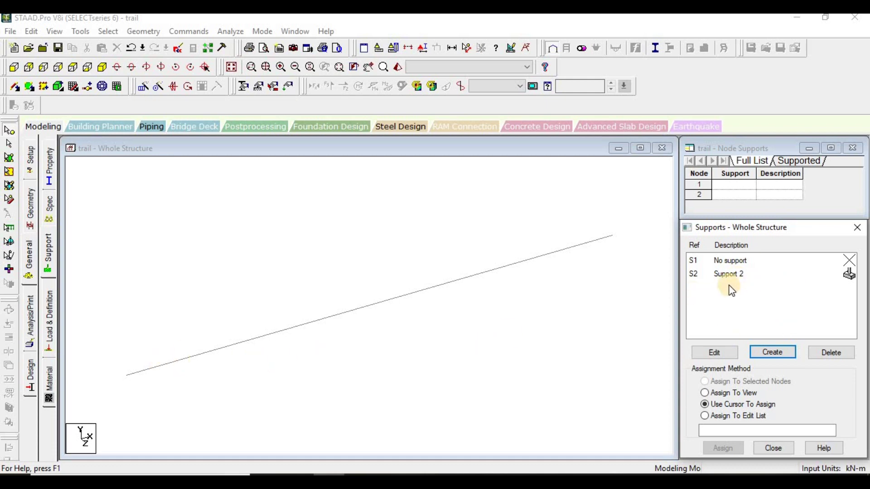
Assign the fixed support to node 1 using Assign To Selected Nodes.
{"action": "left_click", "coordinate": [728, 274]}
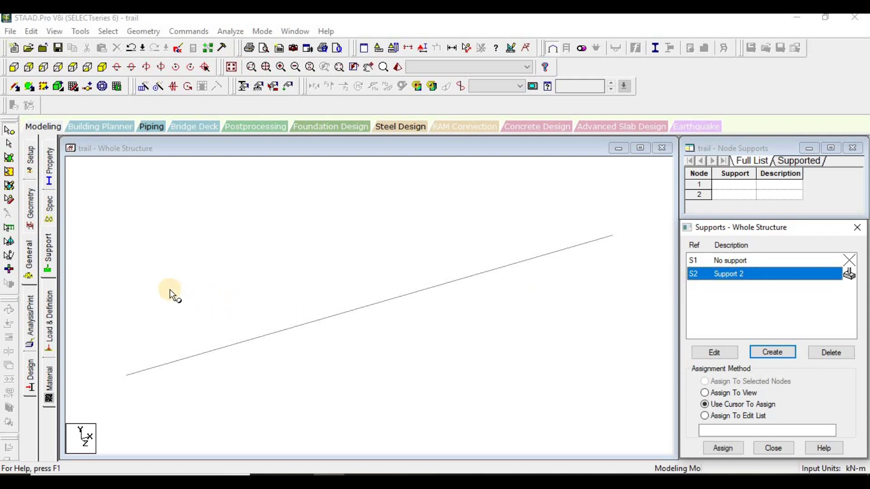
{"action": "left_click_drag", "start_coordinate": [170, 290], "coordinate": [112, 412]}
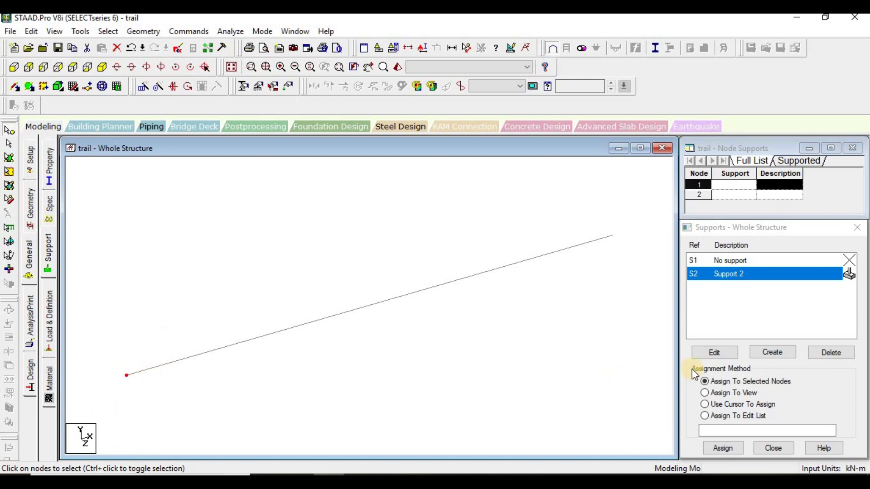
{"action": "left_click", "coordinate": [720, 383]}
{"action": "left_click", "coordinate": [727, 448]}
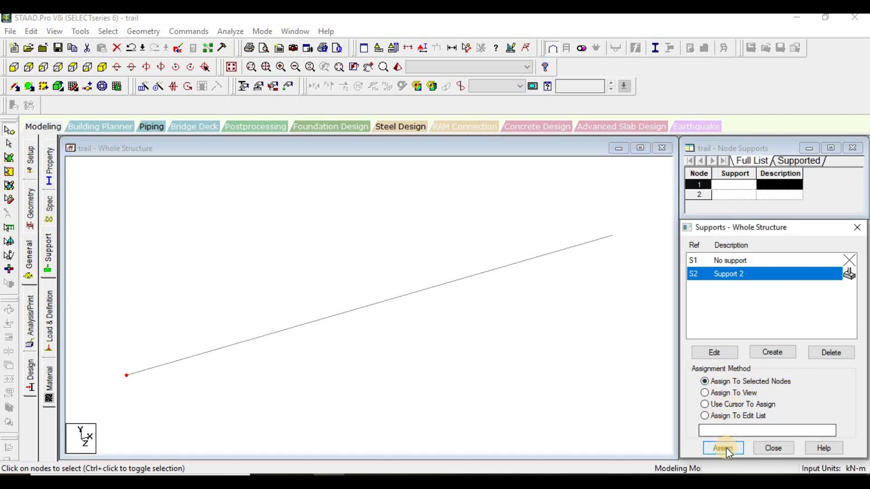
{"action": "left_click", "coordinate": [784, 372]}
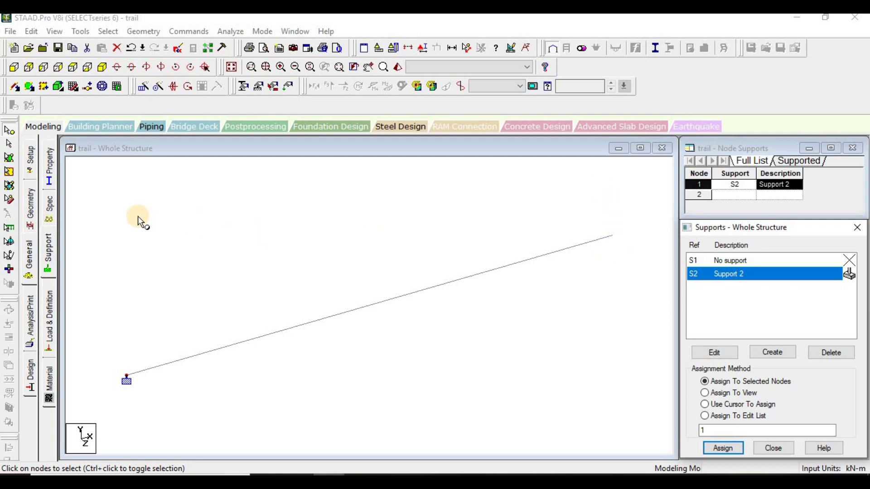
Define a rectangular CONCRETE section with YD 0.3 m and ZD 0.3 m and add it to the section properties.
{"action": "left_click", "coordinate": [49, 162]}
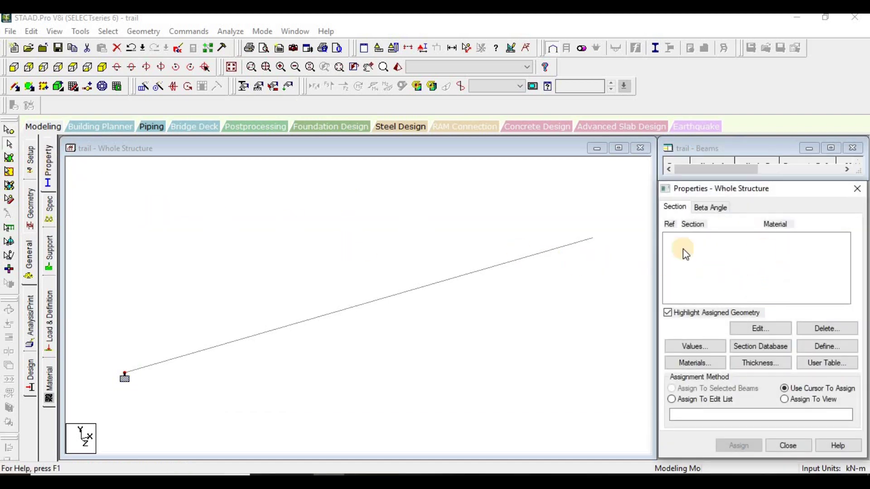
{"action": "left_click", "coordinate": [827, 345]}
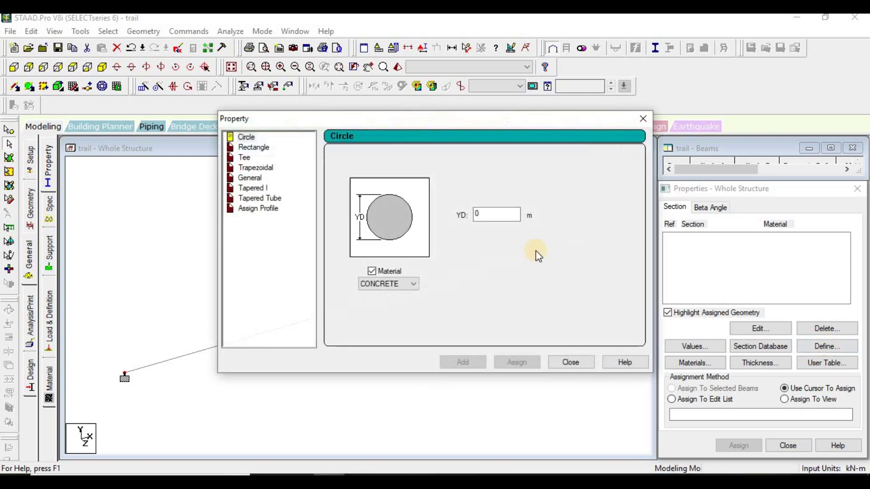
{"action": "left_click", "coordinate": [254, 147]}
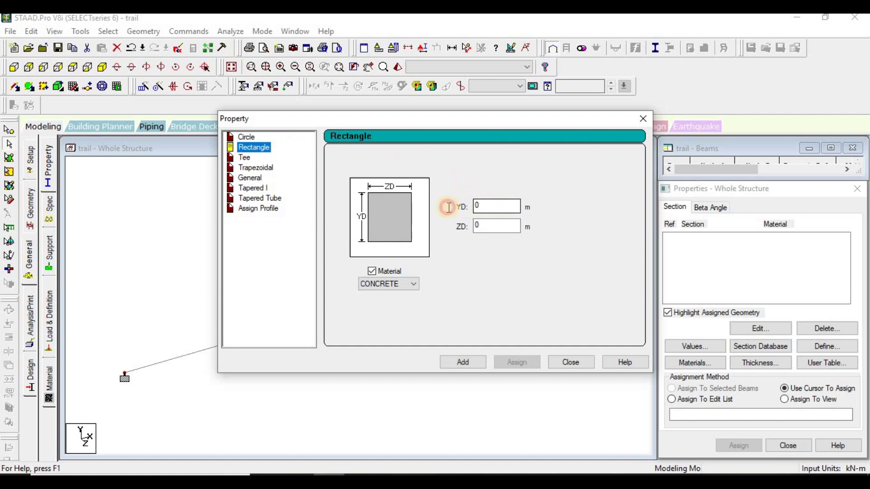
{"action": "key", "text": "Tab"}
{"action": "type", "text": ".3"}
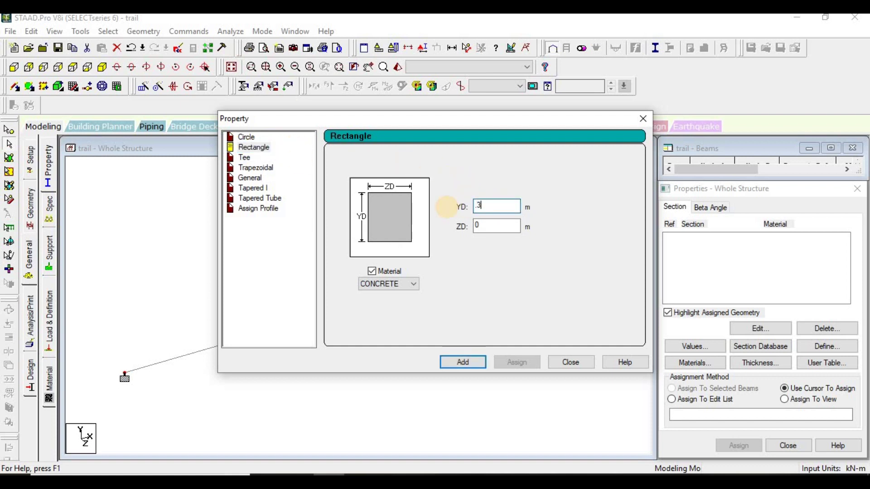
{"action": "key", "text": "Tab"}
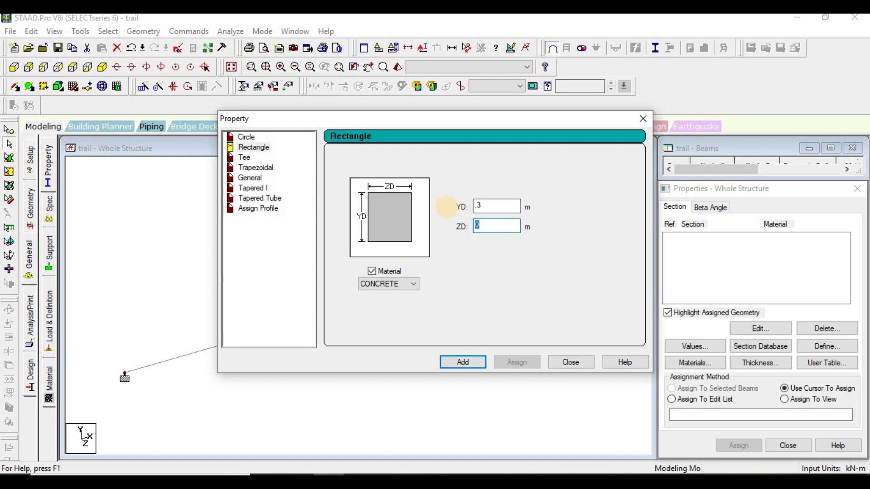
{"action": "type", "text": ".3"}
{"action": "left_click", "coordinate": [407, 284]}
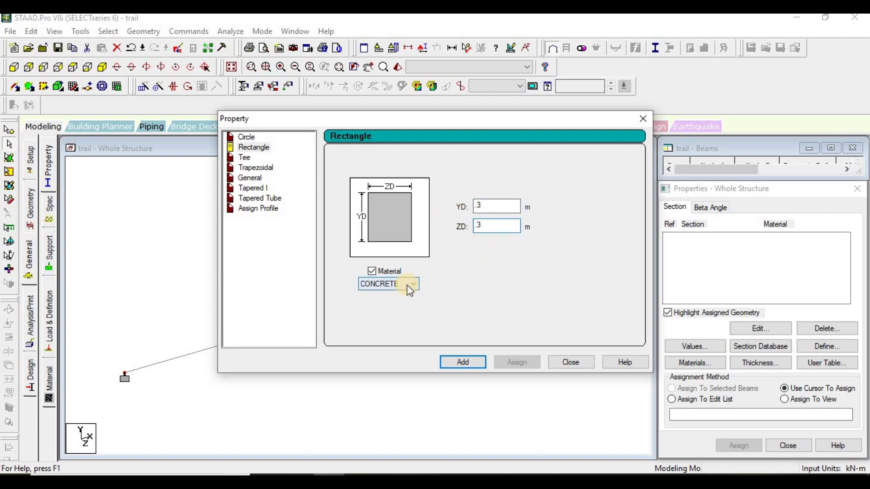
{"action": "left_click", "coordinate": [467, 358]}
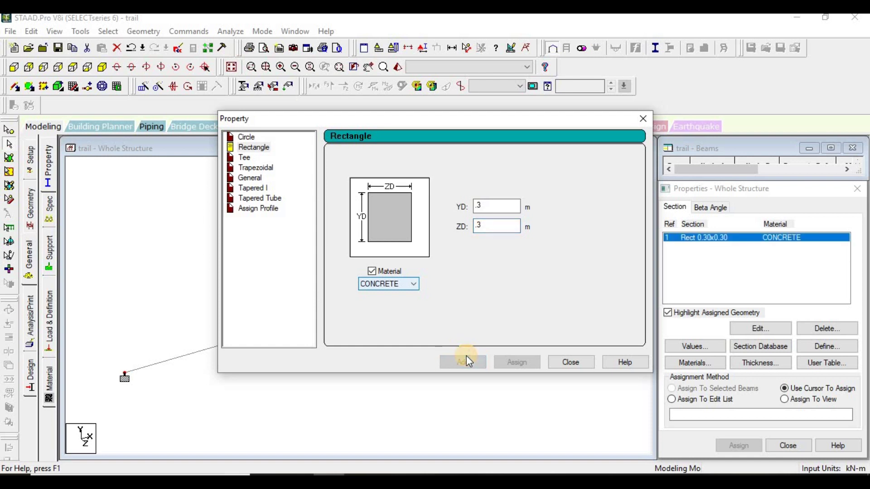
{"action": "left_click", "coordinate": [644, 118]}
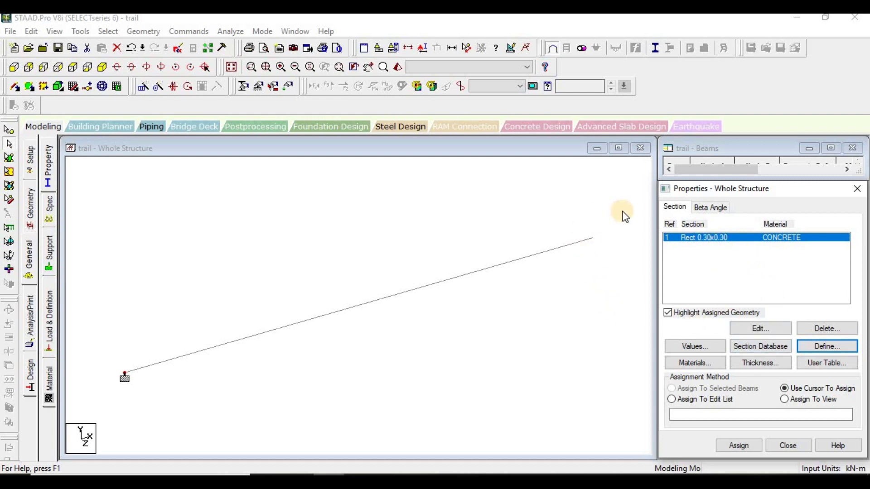
Assign the Rect 0.30x0.30 section to the selected beam with the Beams Cursor, and clear the selection.
{"action": "left_click", "coordinate": [9, 144]}
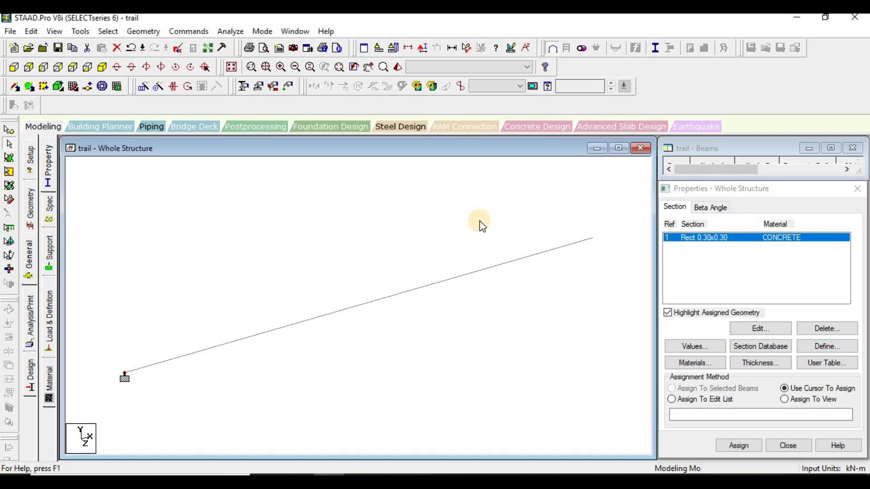
{"action": "left_click_drag", "start_coordinate": [204, 435], "coordinate": [117, 436]}
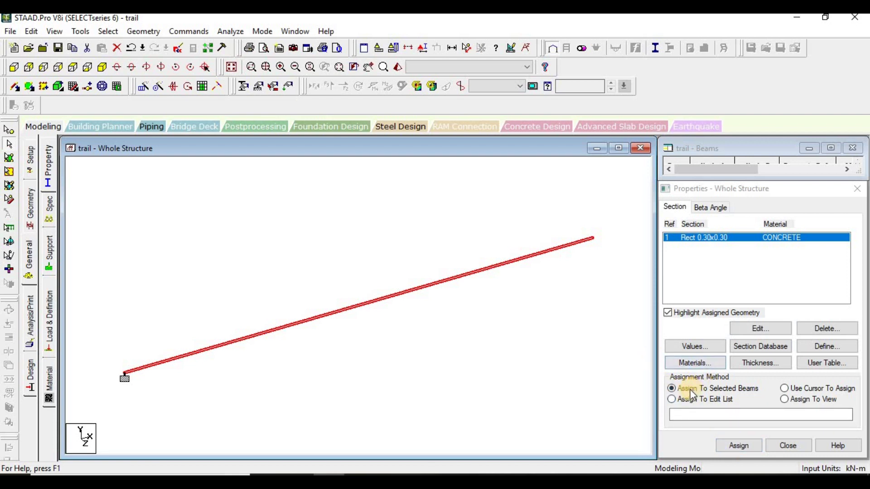
{"action": "left_click", "coordinate": [739, 446]}
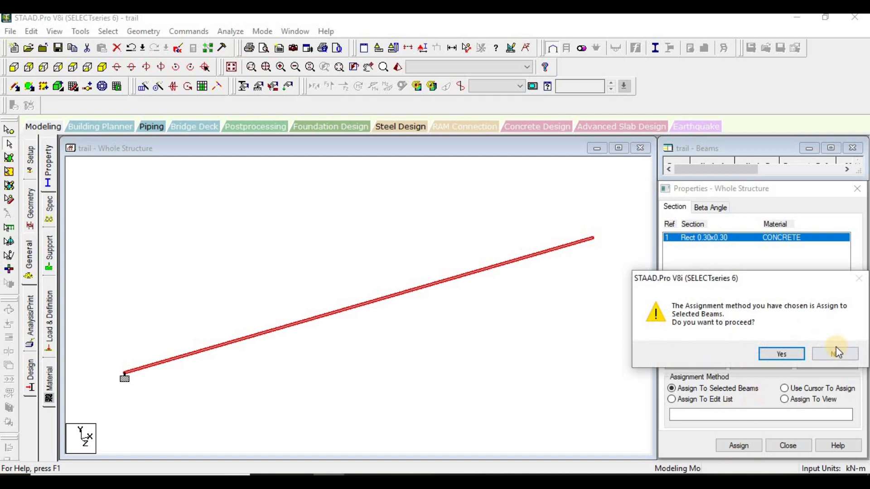
{"action": "left_click", "coordinate": [782, 354]}
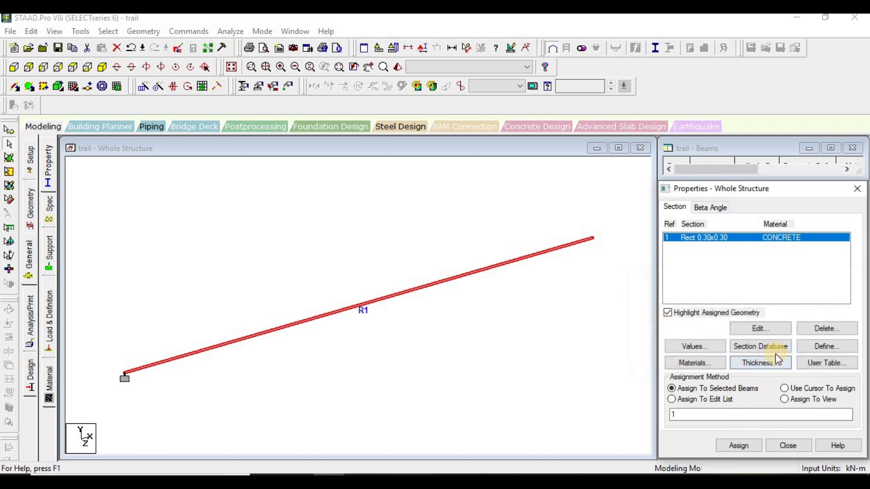
{"action": "left_click", "coordinate": [362, 322]}
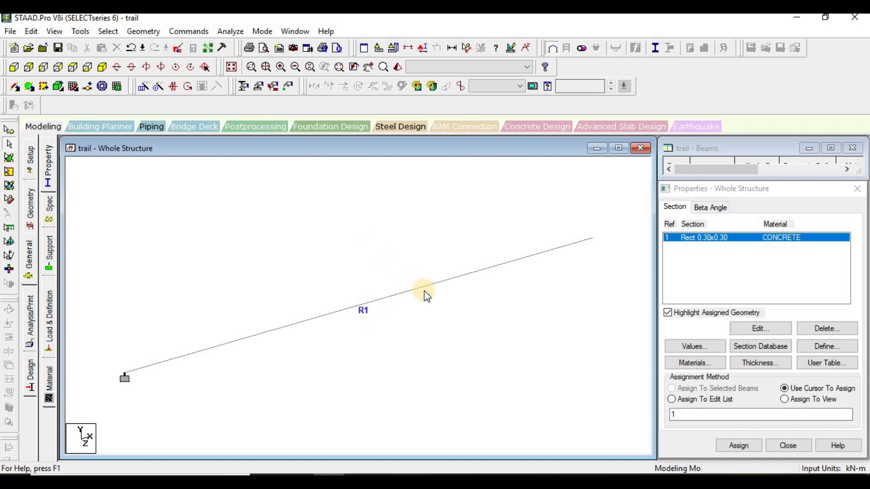
Create primary load case 1 with loading type Dead and title DL.
{"action": "left_click", "coordinate": [45, 322]}
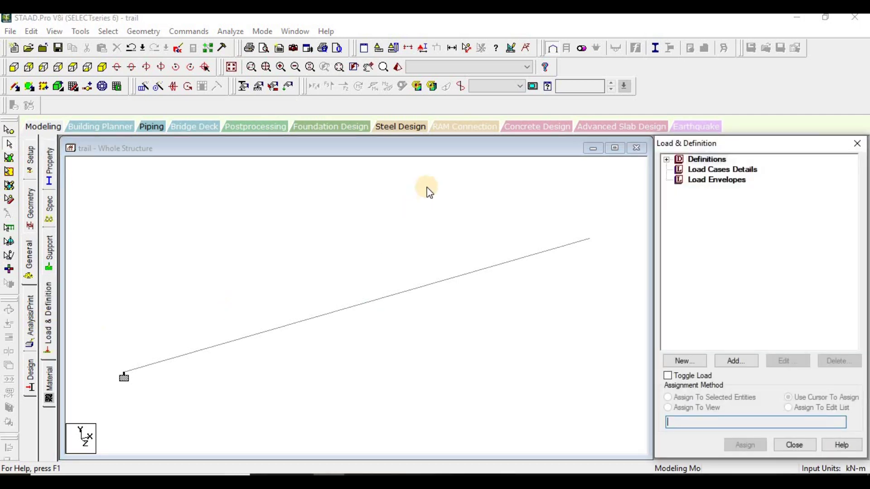
{"action": "left_click", "coordinate": [708, 171]}
{"action": "left_click", "coordinate": [736, 362]}
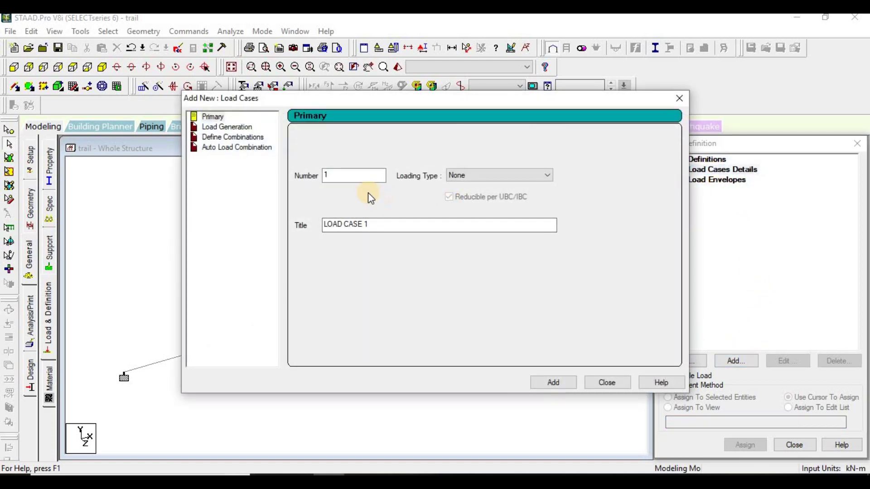
{"action": "left_click", "coordinate": [538, 180]}
{"action": "left_click", "coordinate": [482, 186]}
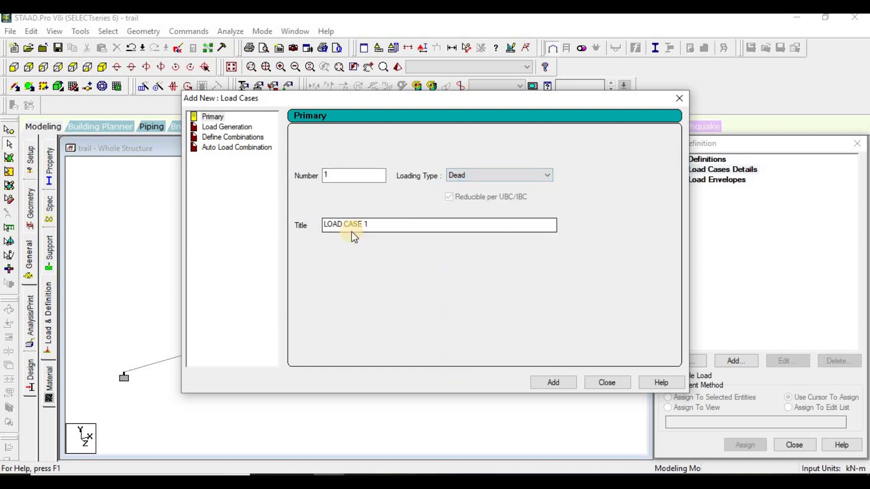
{"action": "left_click_drag", "start_coordinate": [384, 228], "coordinate": [293, 228]}
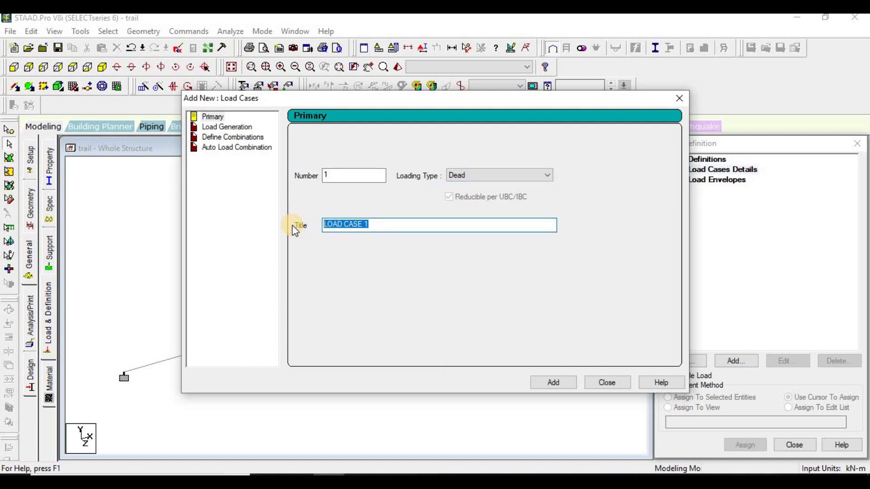
{"action": "type", "text": "D"}
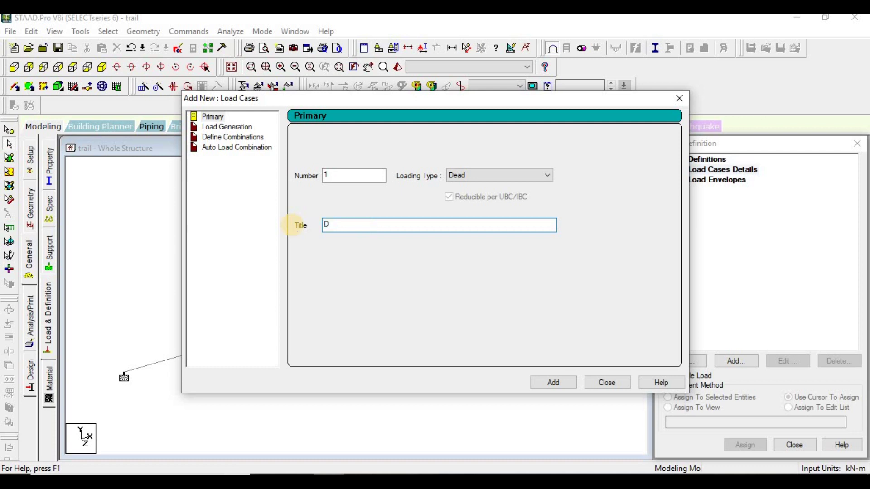
{"action": "type", "text": "L"}
{"action": "left_click", "coordinate": [551, 381]}
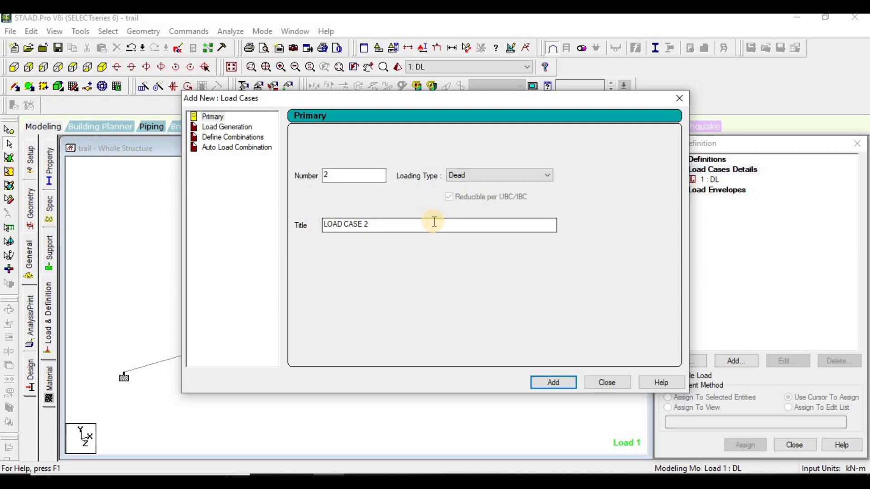
Create primary load case 2 with loading type Live and title LL, and finish adding load cases.
{"action": "left_click_drag", "start_coordinate": [431, 222], "coordinate": [306, 222]}
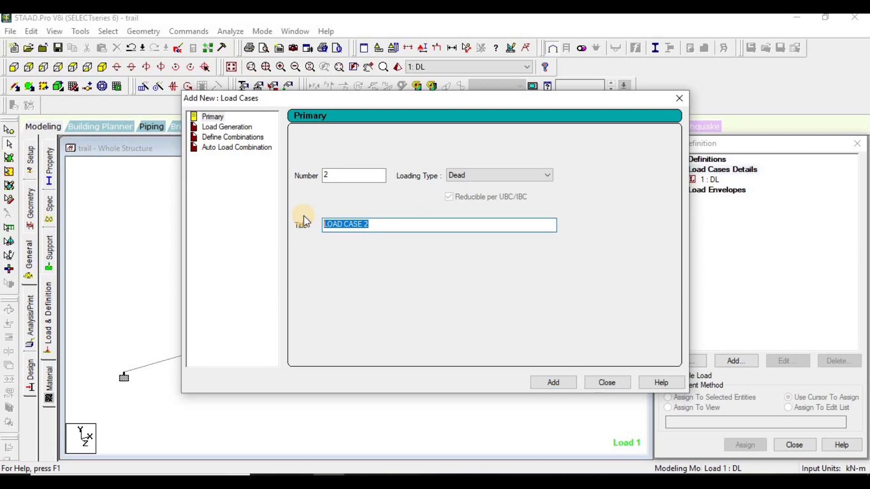
{"action": "type", "text": "LL"}
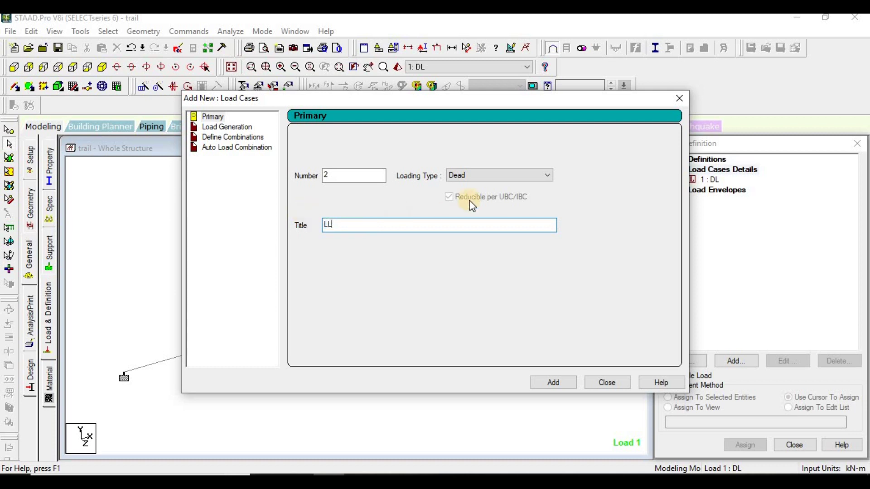
{"action": "left_click", "coordinate": [488, 175]}
{"action": "left_click", "coordinate": [469, 195]}
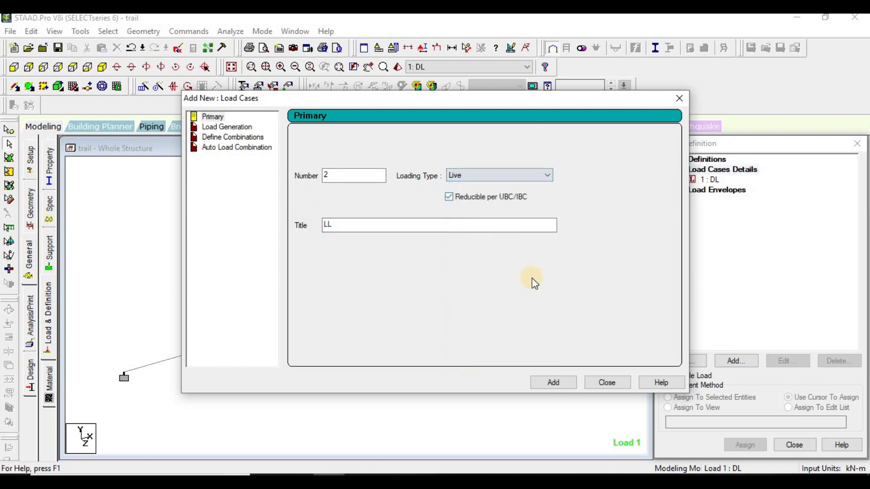
{"action": "left_click", "coordinate": [548, 382]}
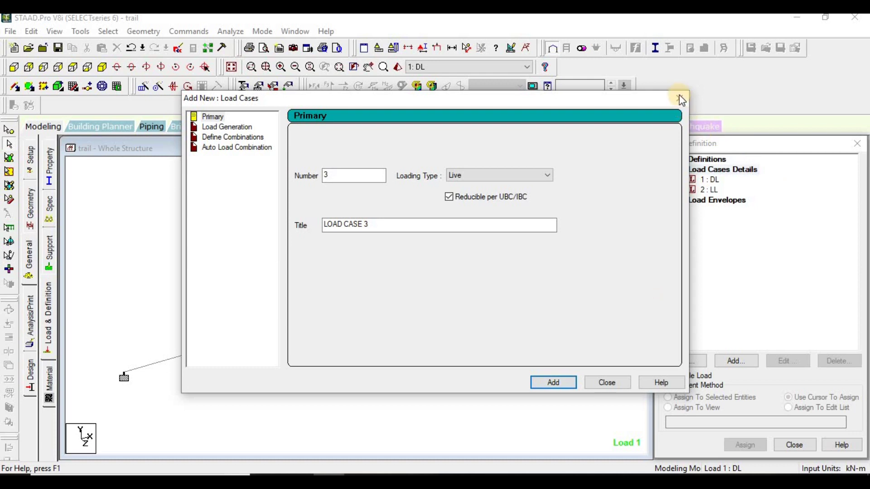
{"action": "left_click", "coordinate": [682, 99]}
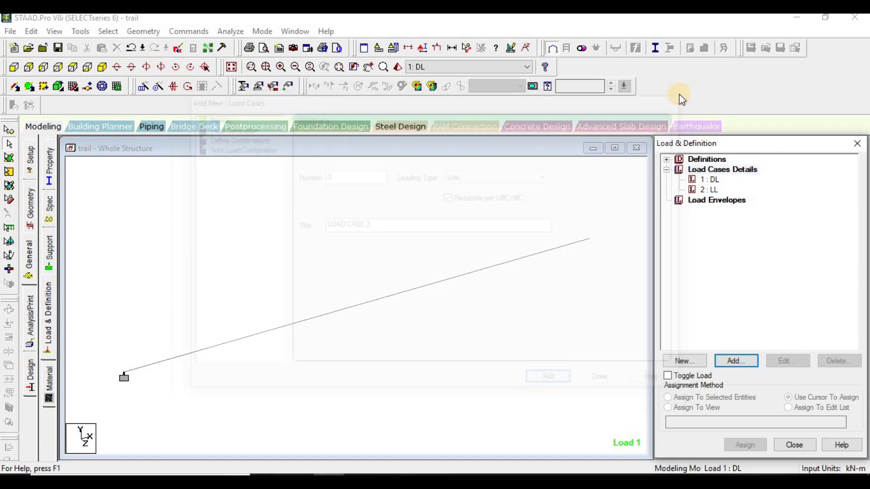
Add a selfweight load in the Y direction with factor -1 to load case DL.
{"action": "left_click", "coordinate": [716, 181]}
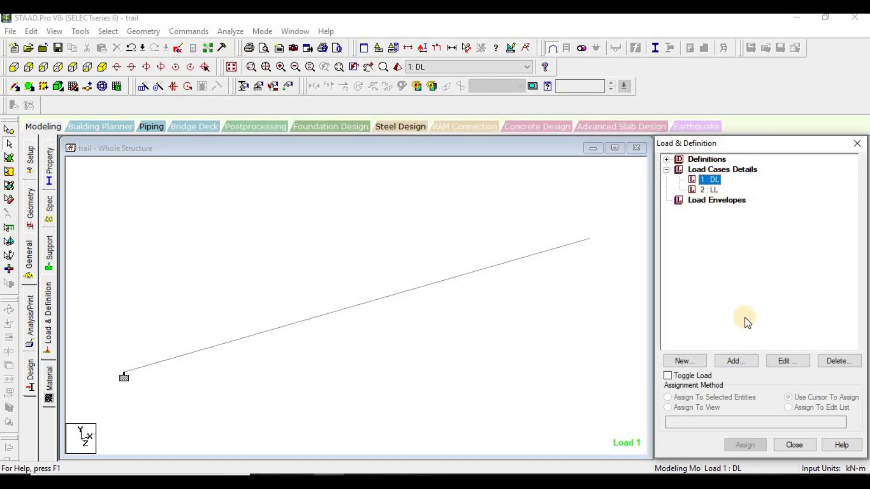
{"action": "left_click", "coordinate": [750, 357]}
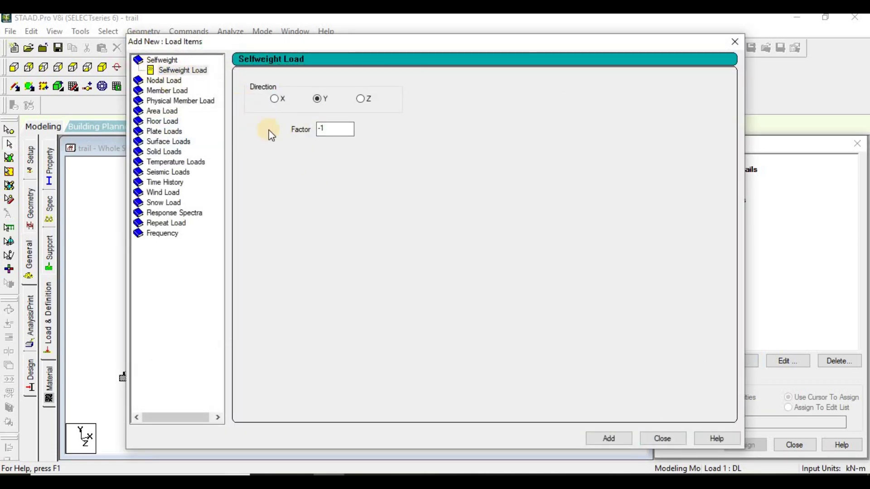
{"action": "left_click", "coordinate": [625, 435]}
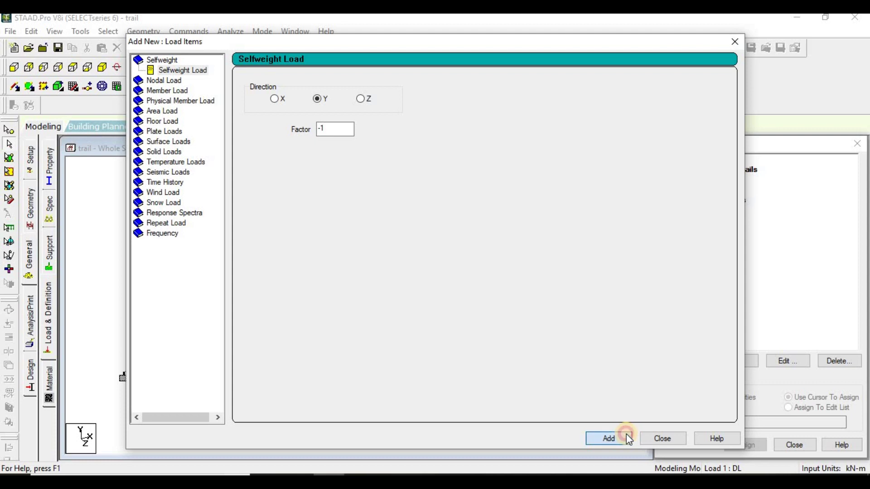
{"action": "left_click", "coordinate": [734, 42]}
Select load case LL for a new load item and accept the auto save, saving the modified structure.
{"action": "left_click", "coordinate": [710, 200]}
{"action": "left_click", "coordinate": [737, 362]}
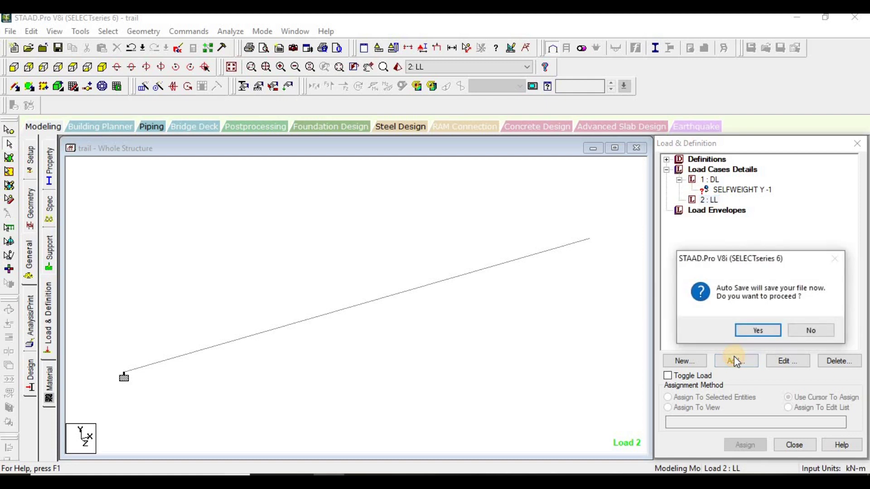
{"action": "left_click", "coordinate": [774, 330]}
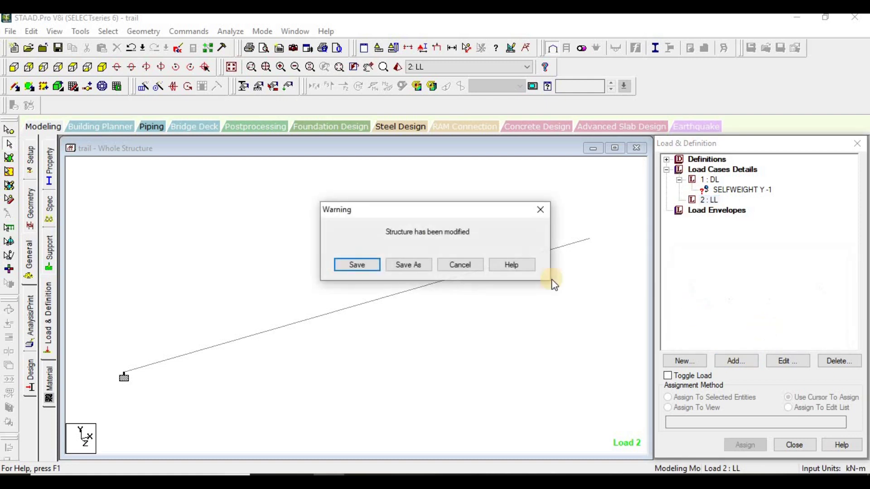
{"action": "left_click", "coordinate": [356, 264]}
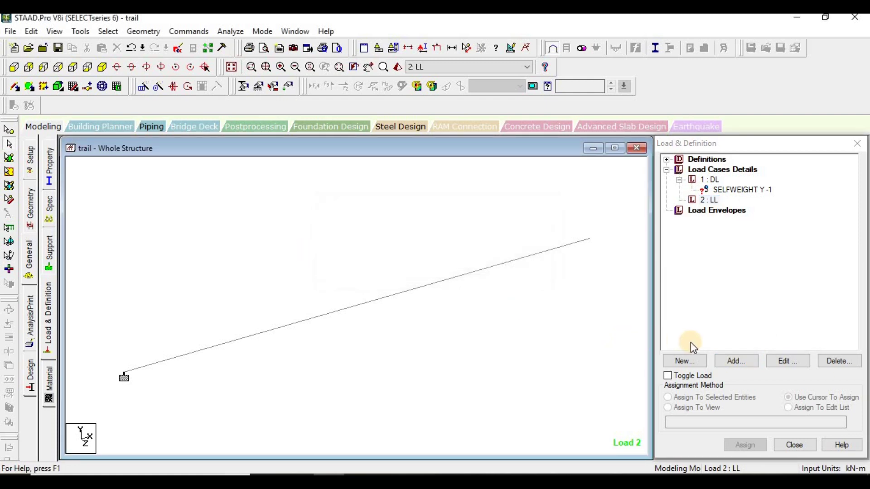
Add a nodal load with Fy -20 kN to load case LL.
{"action": "left_click", "coordinate": [737, 361]}
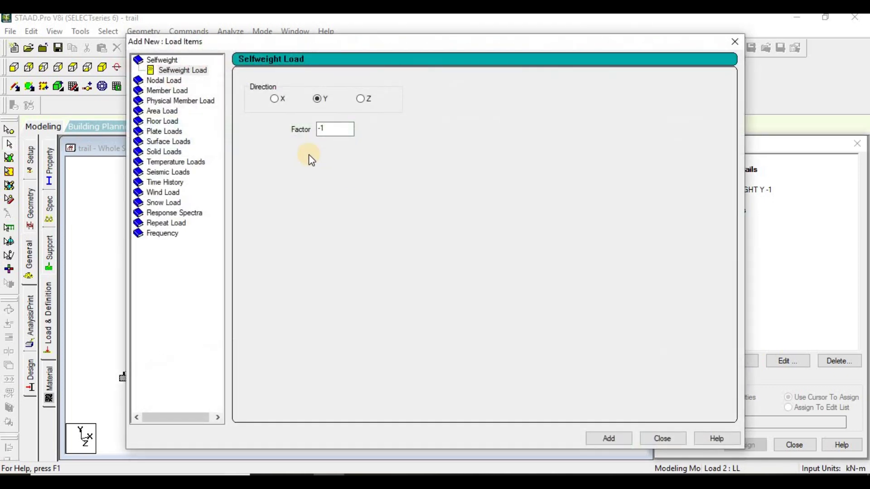
{"action": "left_click", "coordinate": [175, 81]}
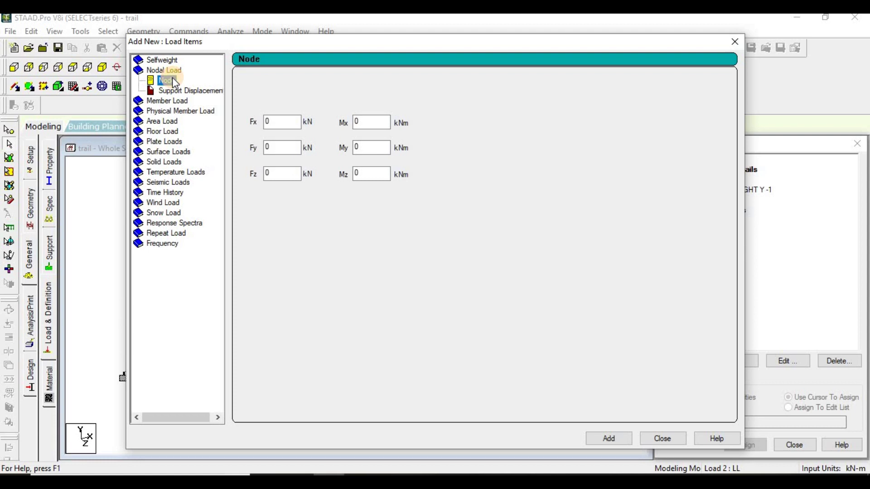
{"action": "double_click", "coordinate": [275, 147]}
{"action": "type", "text": "1"}
{"action": "type", "text": "20"}
{"action": "left_click", "coordinate": [616, 433]}
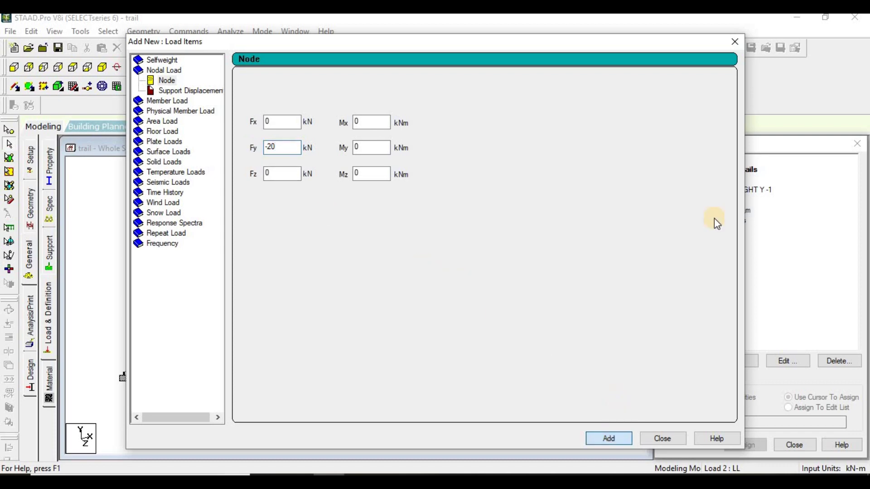
{"action": "left_click", "coordinate": [736, 41]}
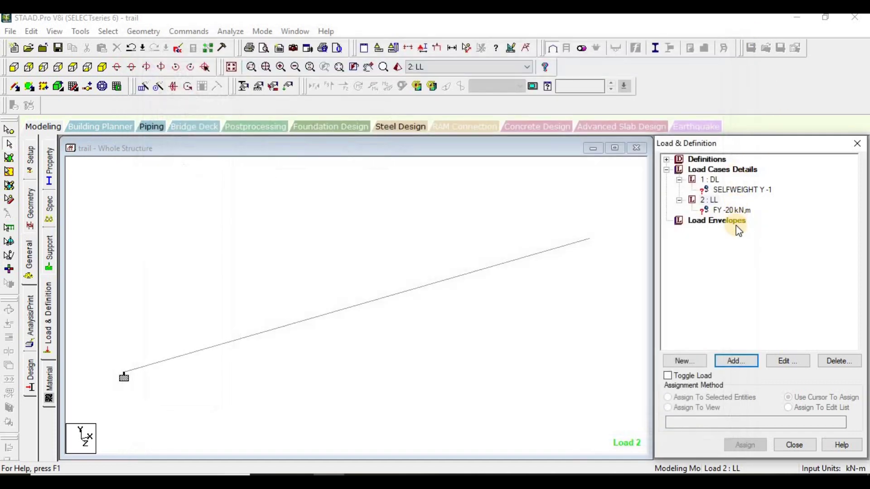
Assign the SELFWEIGHT Y -1 load to the beam using Assign To View, and clear the selection.
{"action": "left_click", "coordinate": [736, 190]}
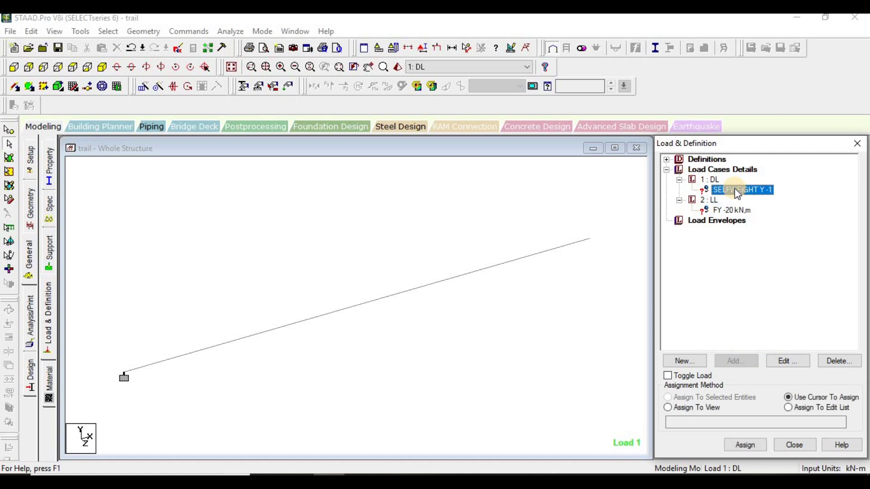
{"action": "left_click", "coordinate": [693, 408]}
{"action": "left_click", "coordinate": [744, 446]}
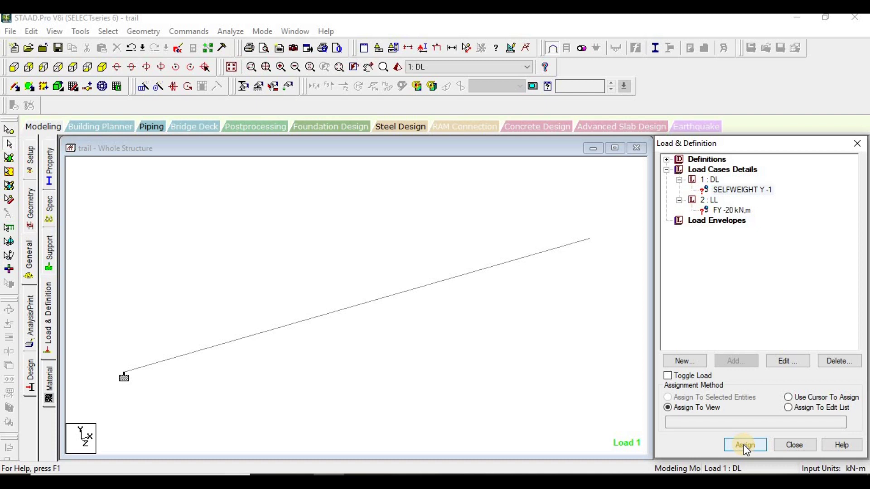
{"action": "left_click", "coordinate": [777, 329]}
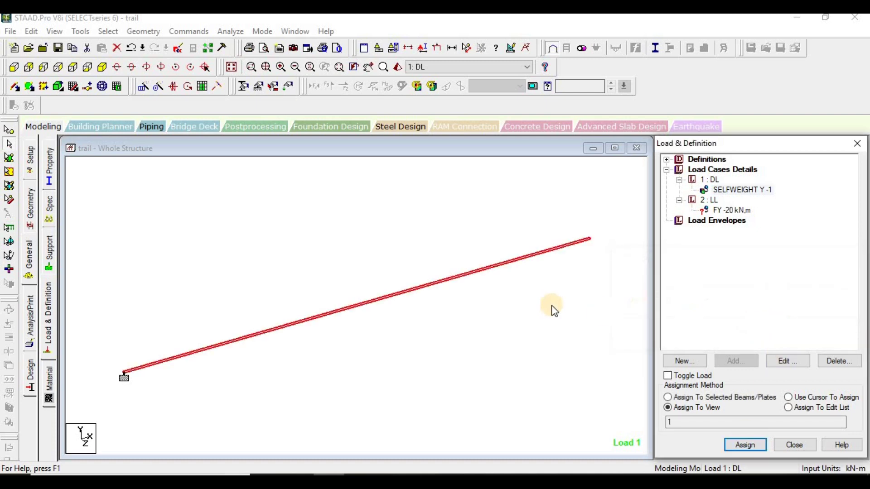
{"action": "left_click", "coordinate": [548, 304]}
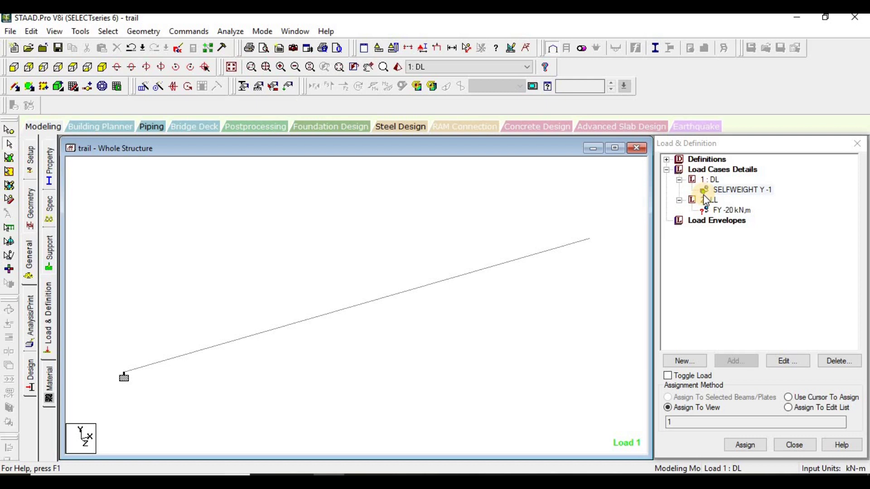
Try to window-select the beam's free end for the FY -20 kN load without the Nodes Cursor.
{"action": "left_click", "coordinate": [733, 211]}
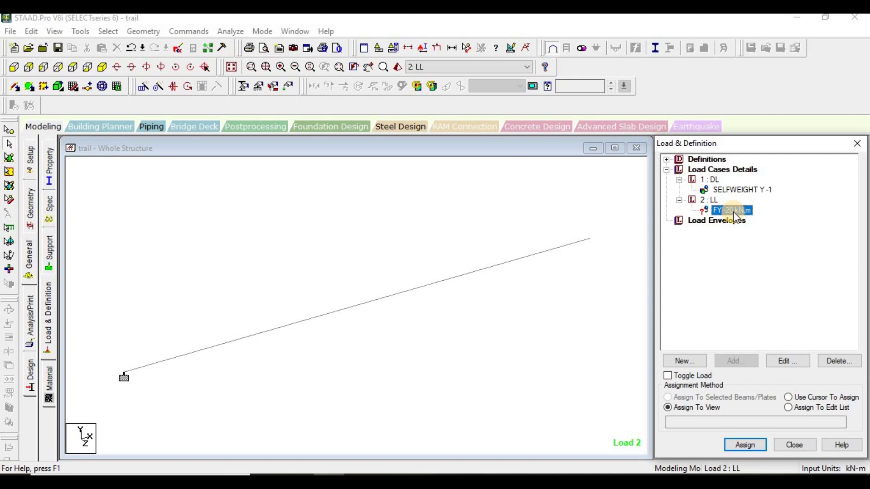
{"action": "left_click_drag", "start_coordinate": [599, 218], "coordinate": [584, 275]}
{"action": "left_click_drag", "start_coordinate": [613, 204], "coordinate": [633, 217]}
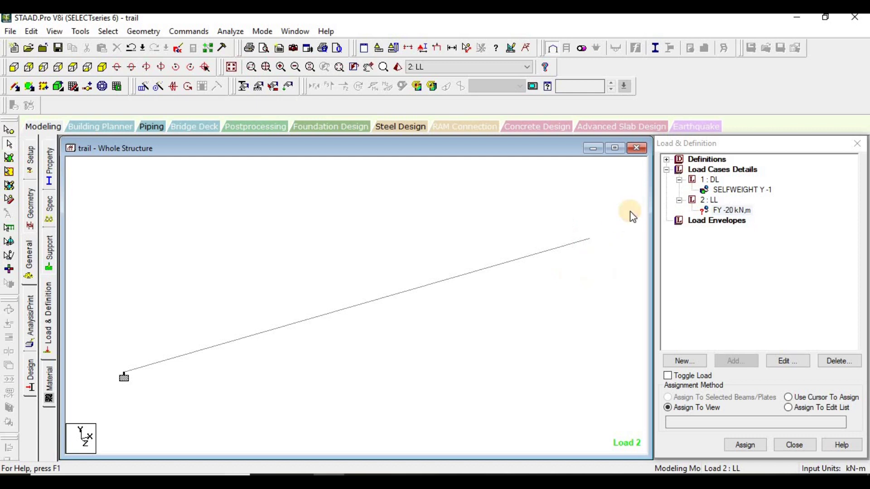
{"action": "left_click", "coordinate": [733, 210]}
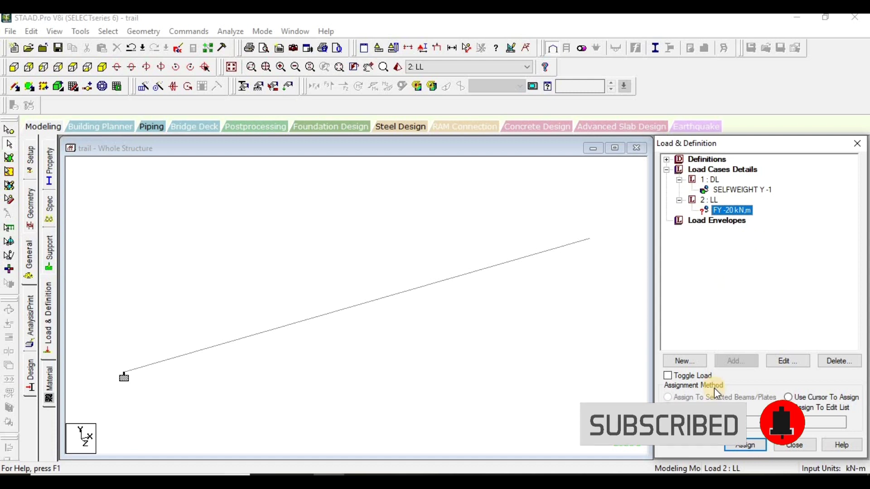
Select the free-end node with the Nodes Cursor and assign the FY -20 kN load using Assign To Selected Nodes.
{"action": "left_click", "coordinate": [10, 134]}
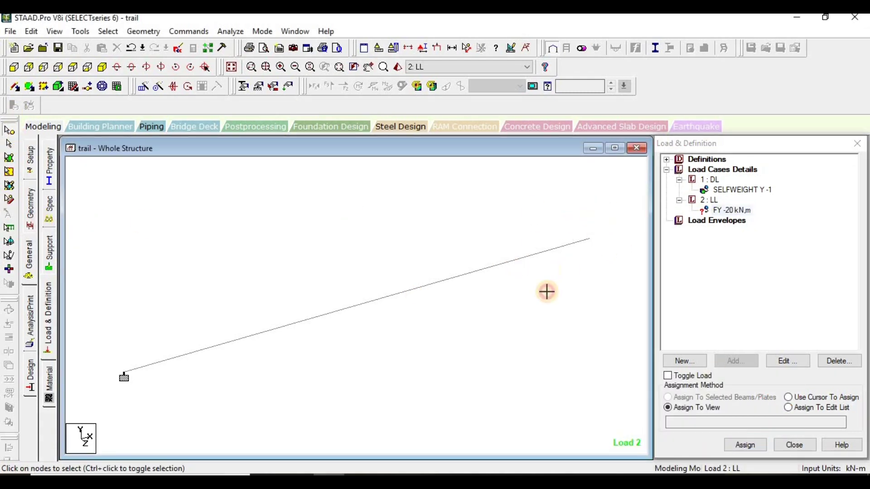
{"action": "left_click", "coordinate": [727, 210]}
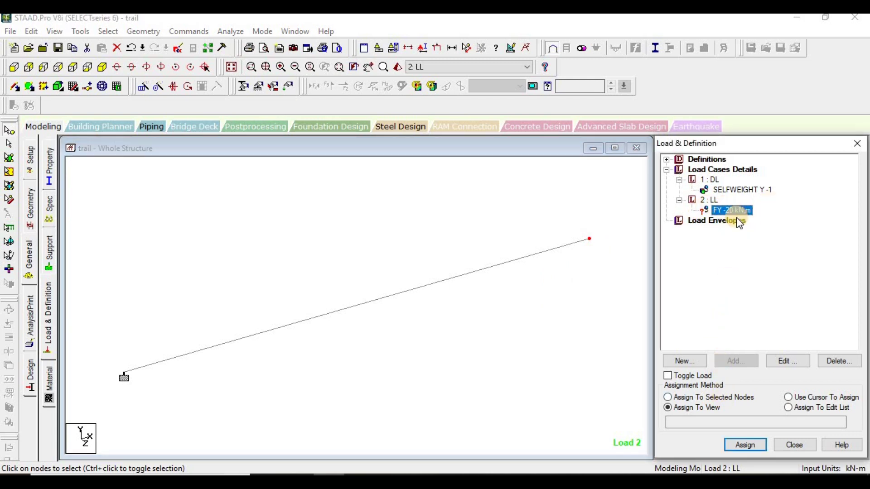
{"action": "left_click", "coordinate": [724, 400]}
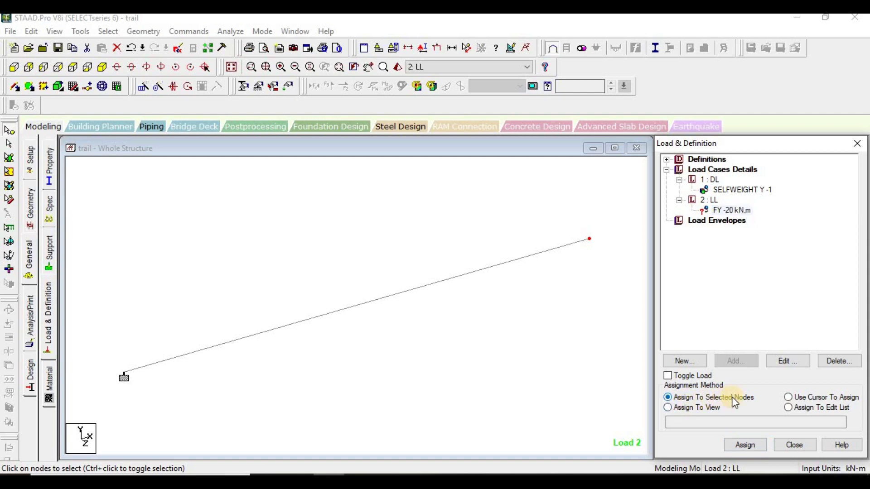
{"action": "left_click", "coordinate": [746, 445]}
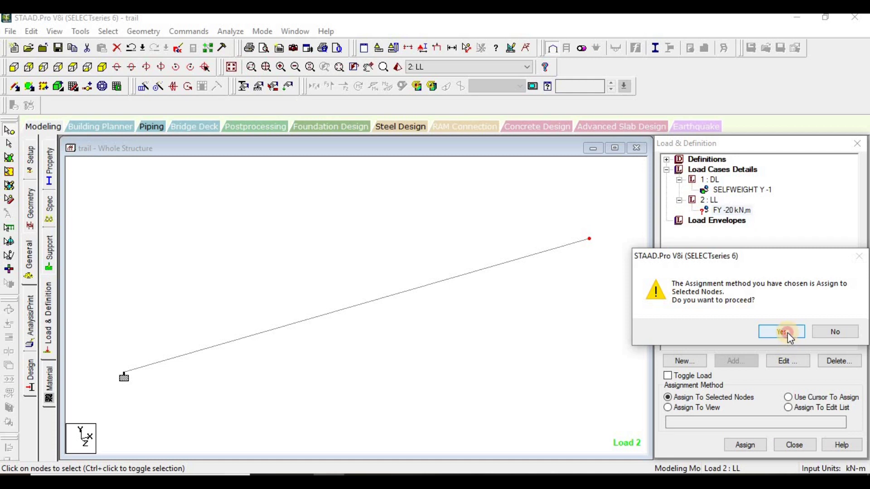
{"action": "left_click", "coordinate": [784, 332]}
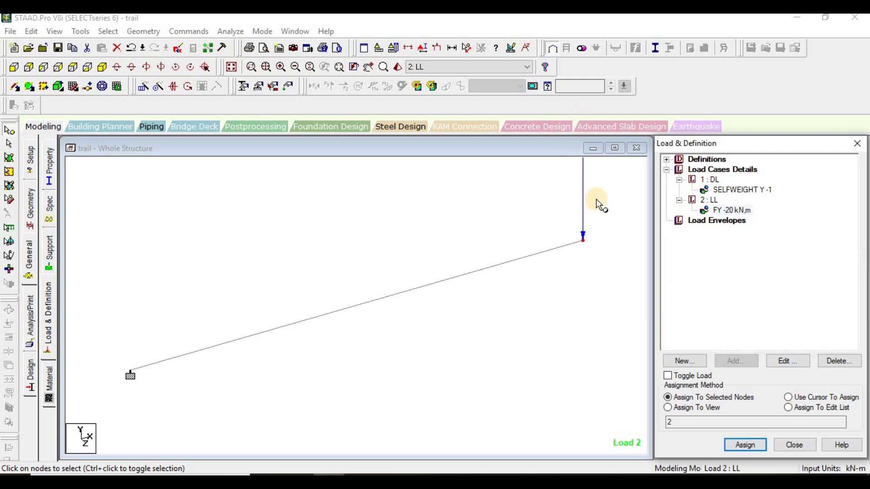
Set the Point Force load scale to 30 kN per m in the diagram scales, with Apply Immediately enabled.
{"action": "left_click", "coordinate": [509, 51]}
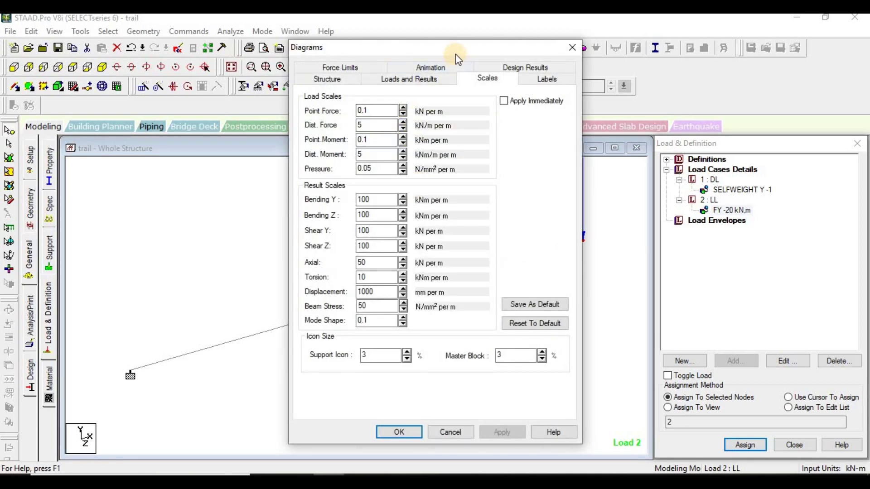
{"action": "left_click_drag", "start_coordinate": [456, 54], "coordinate": [344, 85]}
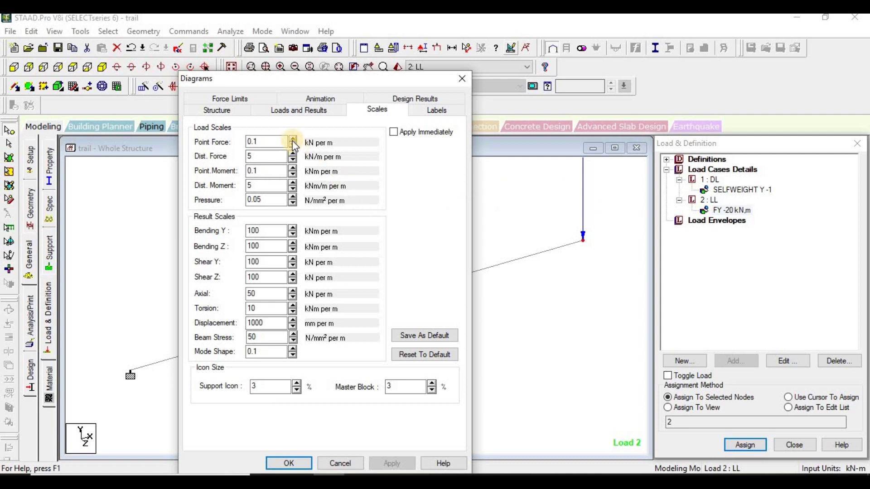
{"action": "left_click", "coordinate": [393, 133]}
{"action": "left_click", "coordinate": [293, 139]}
{"action": "left_click", "coordinate": [293, 139]}
{"action": "left_click", "coordinate": [293, 139]}
{"action": "left_click", "coordinate": [294, 139]}
{"action": "left_click", "coordinate": [293, 138]}
{"action": "left_click", "coordinate": [293, 138]}
{"action": "left_click", "coordinate": [293, 146]}
{"action": "left_click", "coordinate": [293, 146]}
{"action": "left_click", "coordinate": [293, 146]}
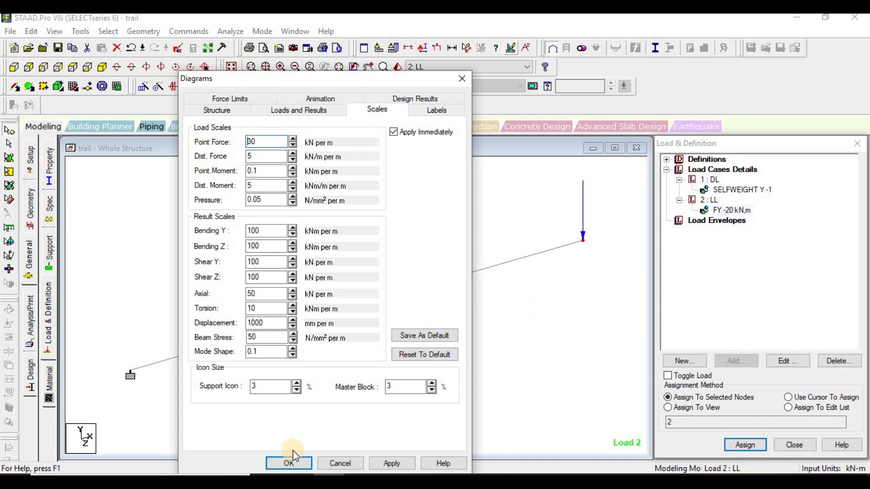
{"action": "left_click", "coordinate": [290, 464]}
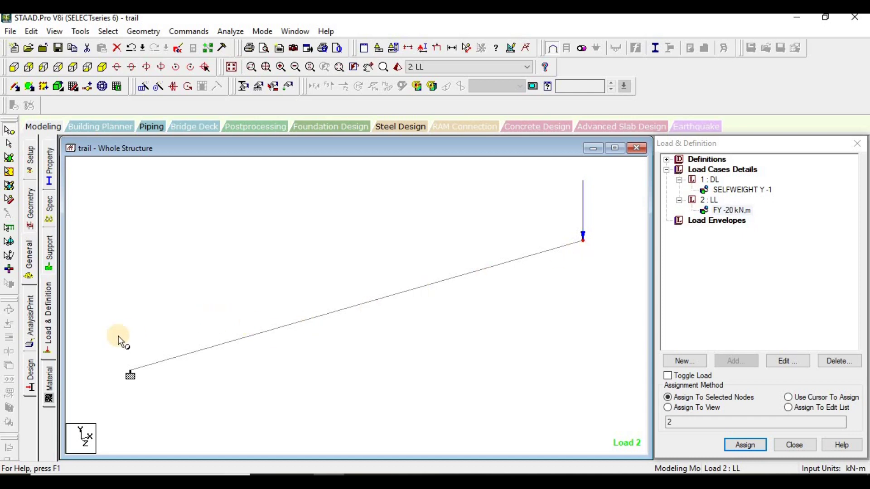
Define the Perform Analysis command with No Print, and run the analysis, saving the modified structure.
{"action": "left_click", "coordinate": [31, 334]}
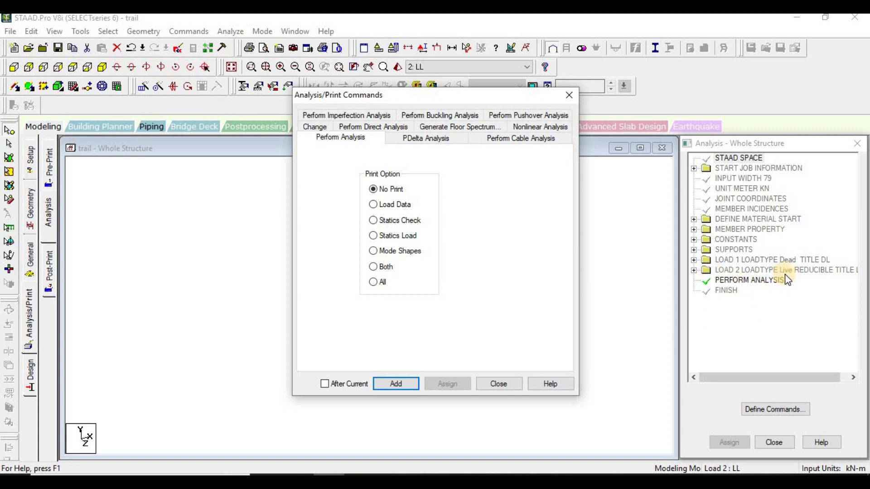
{"action": "left_click", "coordinate": [569, 99]}
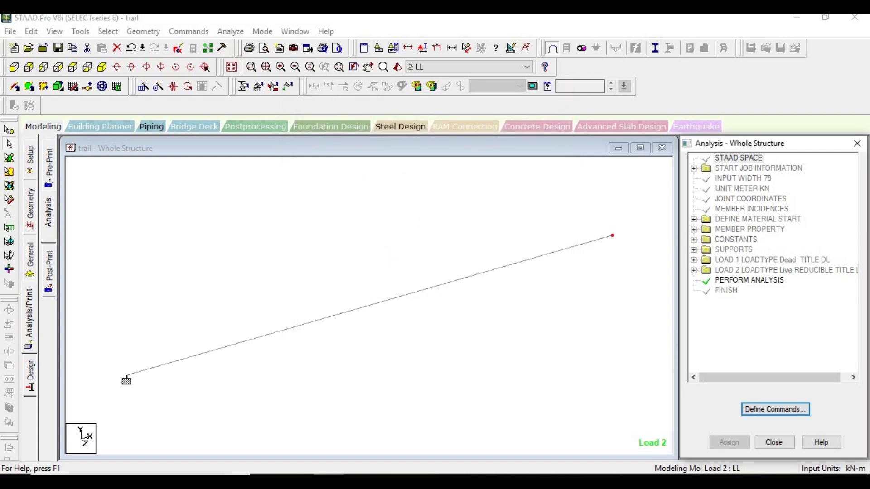
{"action": "left_click", "coordinate": [229, 31]}
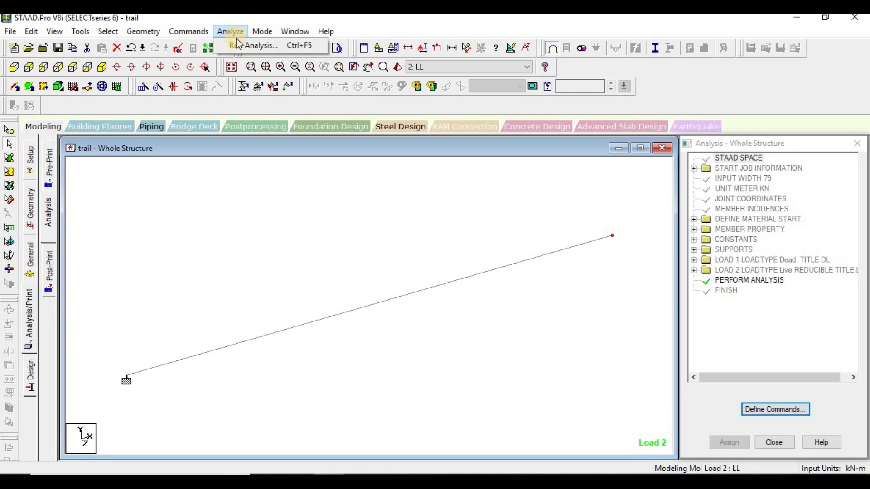
{"action": "left_click", "coordinate": [245, 45]}
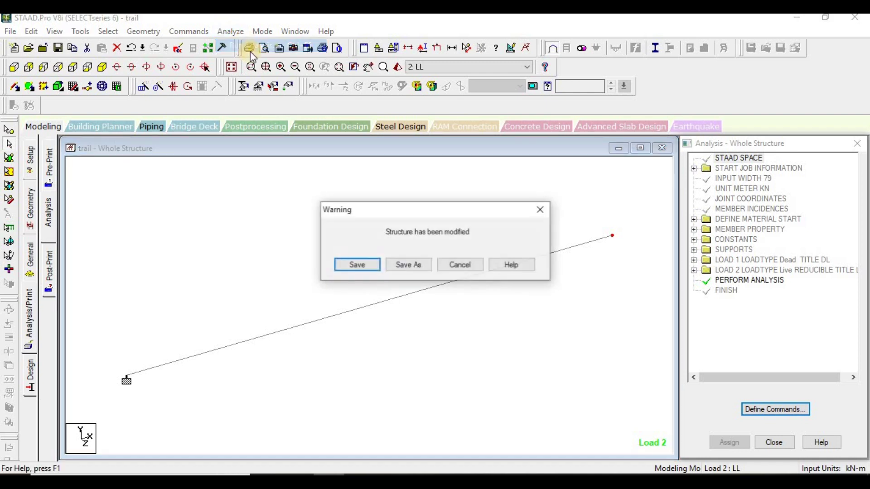
{"action": "left_click", "coordinate": [371, 265]}
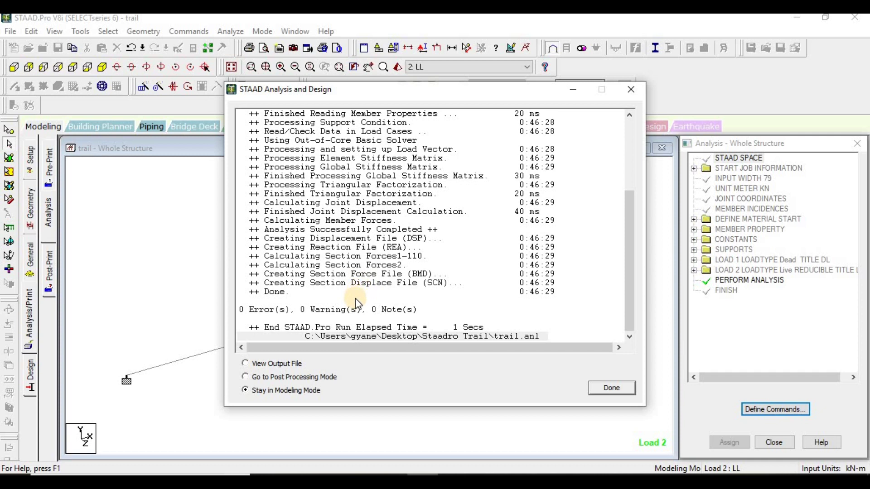
Go to Post Processing Mode with load cases 1 DL and 2 LL selected for the results.
{"action": "left_click", "coordinate": [303, 379]}
{"action": "left_click", "coordinate": [612, 389]}
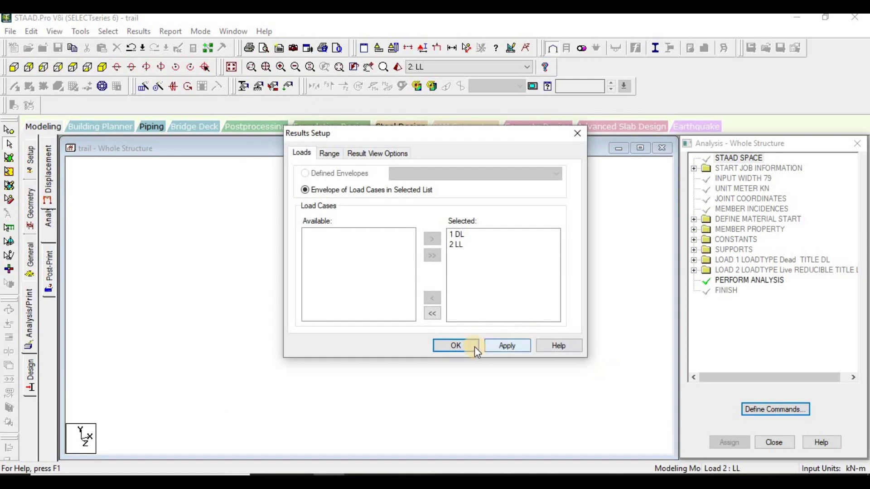
{"action": "left_click", "coordinate": [475, 347]}
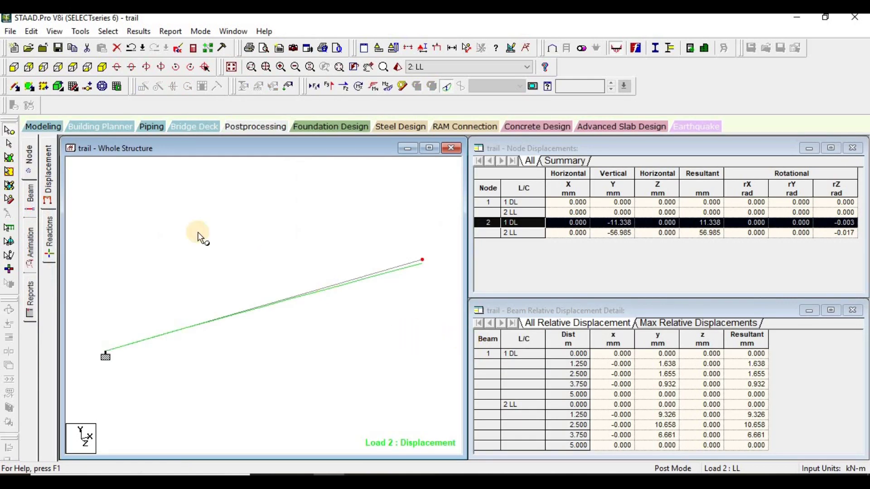
View the beam forces and beam graphs, and display the Bending Z diagram on the structure for load case LL.
{"action": "left_click", "coordinate": [25, 201]}
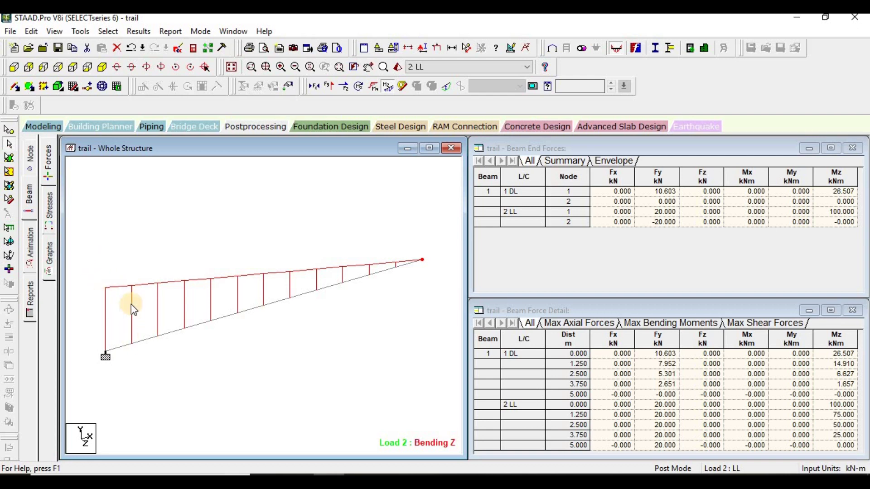
{"action": "left_click", "coordinate": [54, 260]}
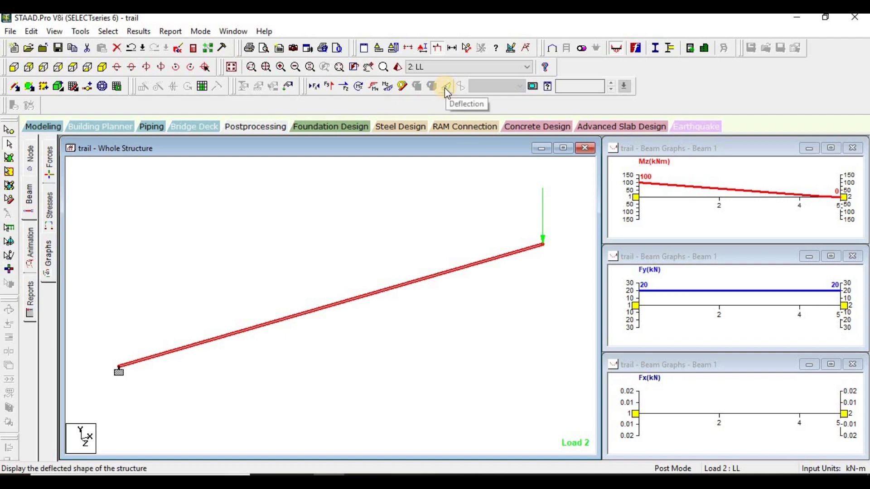
{"action": "left_click", "coordinate": [387, 89]}
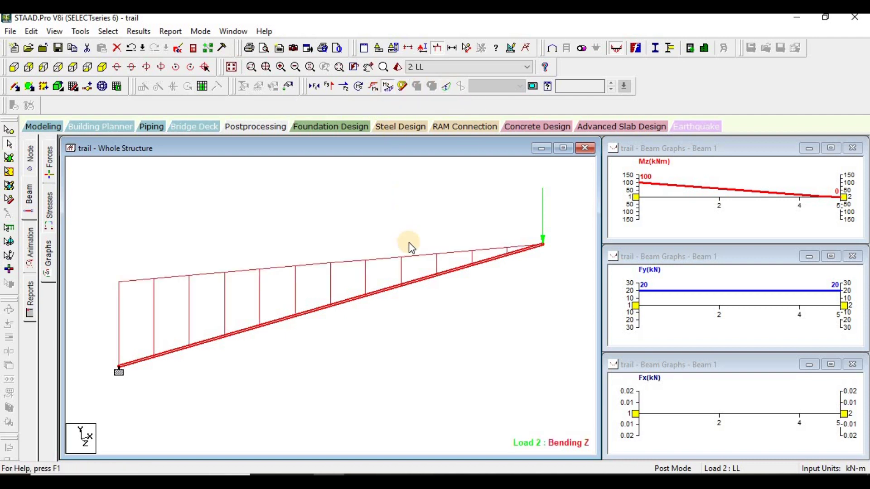
{"action": "left_click", "coordinate": [252, 280]}
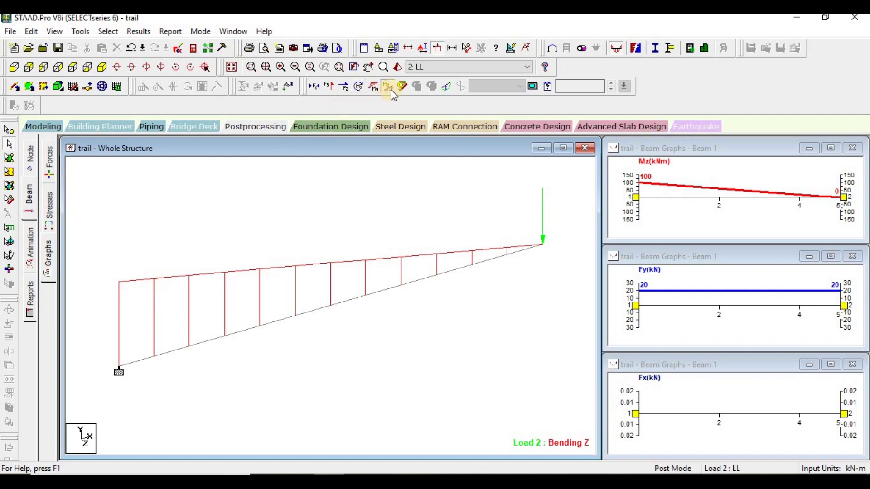
Annotate the bending diagram with its Ends, Maximum and Mid point values, moving the annotation dialog clear of the beam.
{"action": "left_click", "coordinate": [138, 32]}
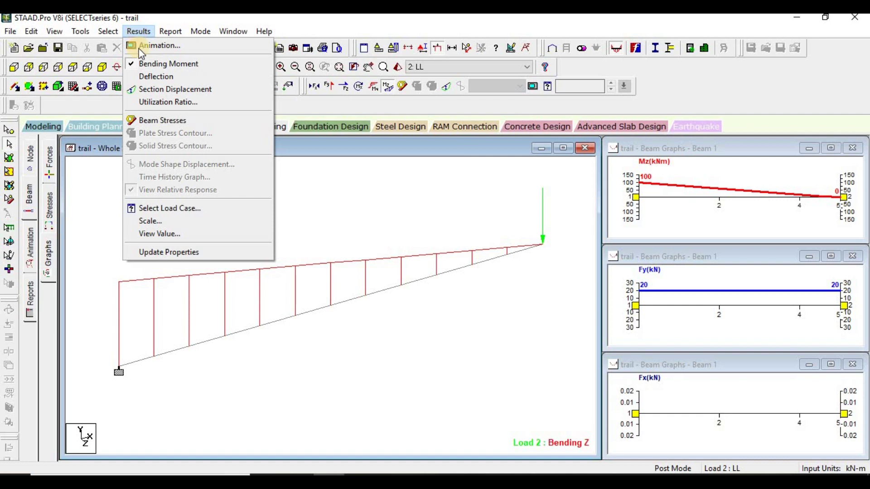
{"action": "left_click", "coordinate": [178, 233]}
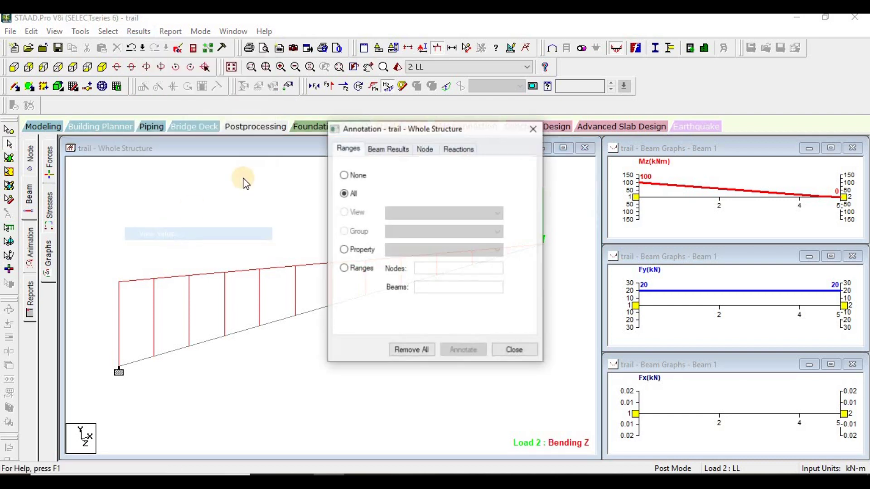
{"action": "left_click", "coordinate": [391, 150]}
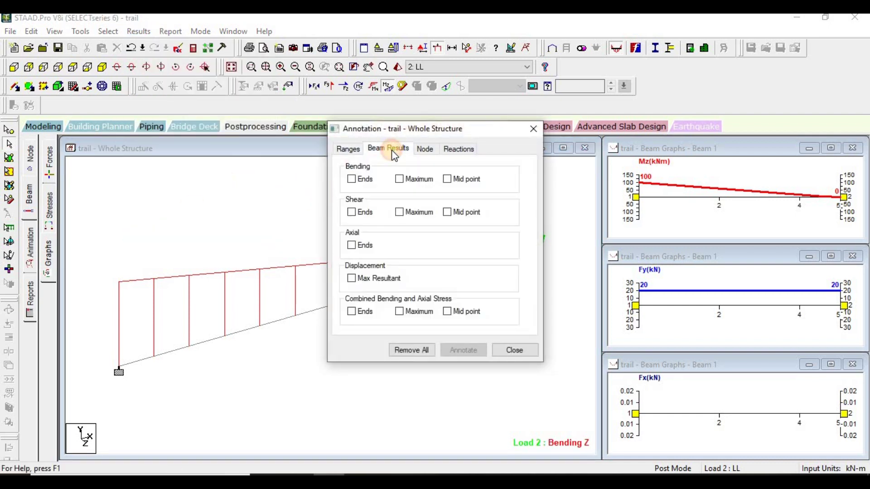
{"action": "left_click", "coordinate": [350, 179]}
{"action": "left_click", "coordinate": [401, 179]}
{"action": "left_click", "coordinate": [454, 189]}
{"action": "left_click", "coordinate": [450, 352]}
{"action": "mouse_move", "coordinate": [455, 136]}
{"action": "left_mouse_down"}
{"action": "mouse_move", "coordinate": [653, 175]}
{"action": "mouse_move", "coordinate": [679, 126]}
{"action": "left_mouse_up"}
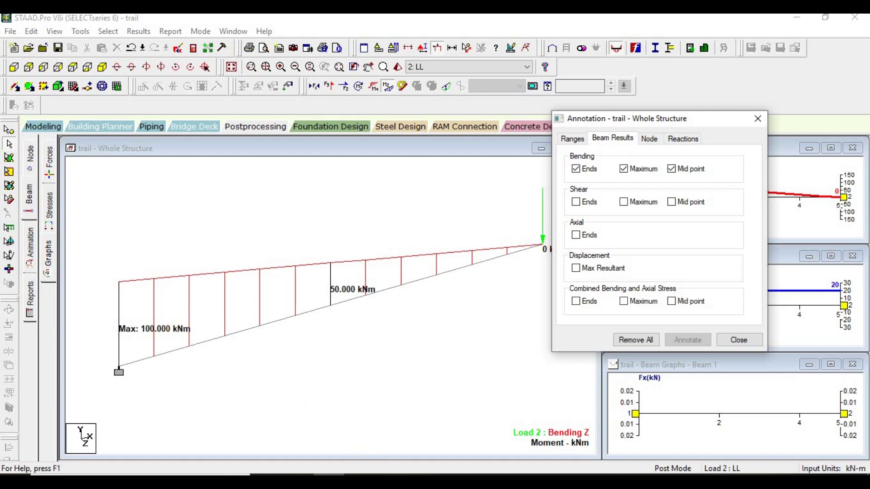
Compare the annotated bending moments with the hand-drawn diagram in SFD.png in Photos, and return to STAAD.Pro.
{"action": "left_click", "coordinate": [382, 473]}
{"action": "left_click", "coordinate": [354, 440]}
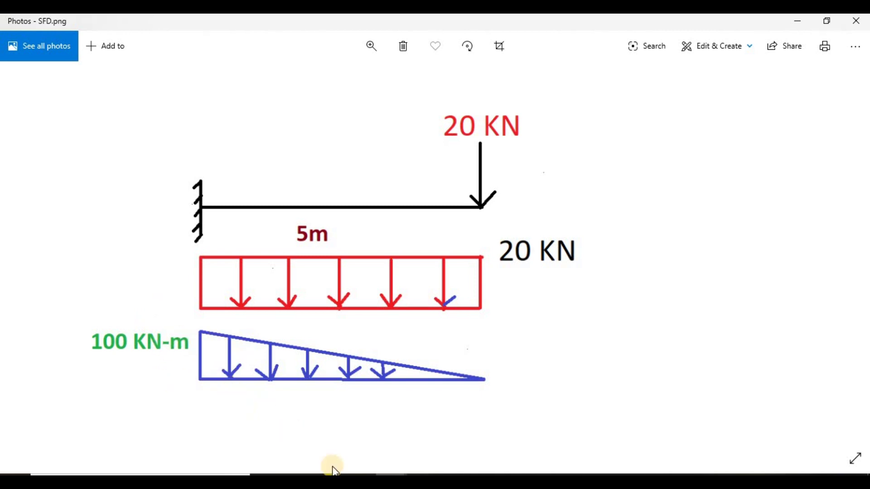
{"action": "left_click", "coordinate": [333, 475]}
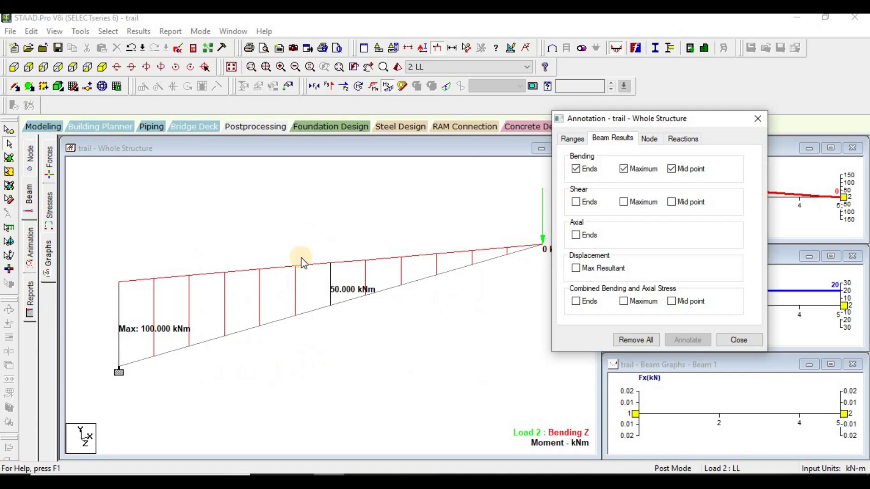
Replace the Bending Z diagram with Shear Y, and annotate the shear Ends, Maximum and Mid point values instead of the bending ones.
{"action": "left_click", "coordinate": [388, 88]}
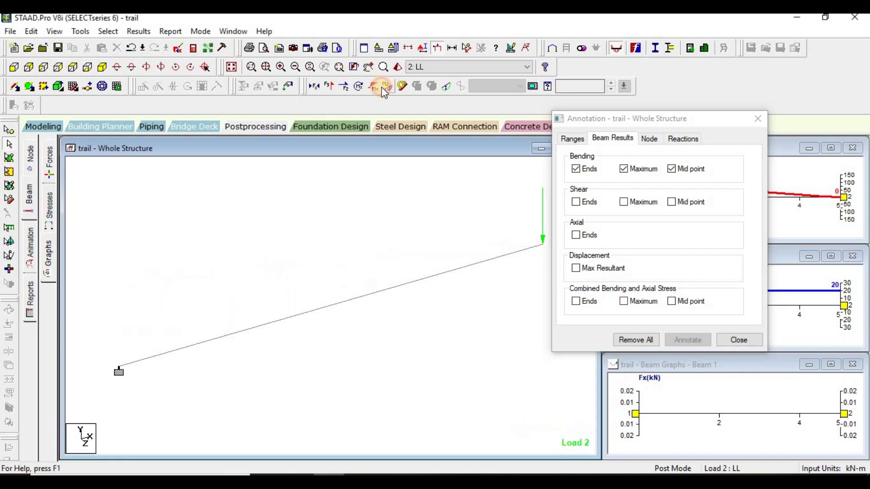
{"action": "left_click", "coordinate": [336, 88]}
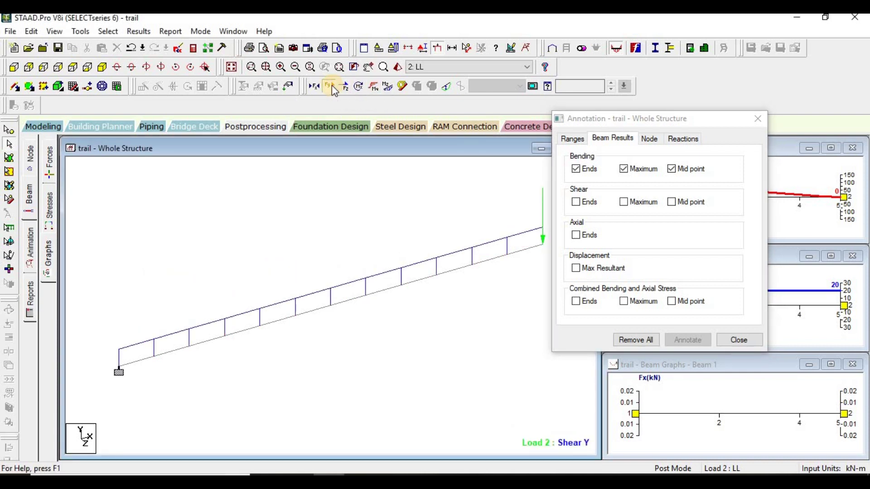
{"action": "left_click", "coordinate": [582, 169]}
{"action": "left_click", "coordinate": [628, 172]}
{"action": "left_click", "coordinate": [672, 169]}
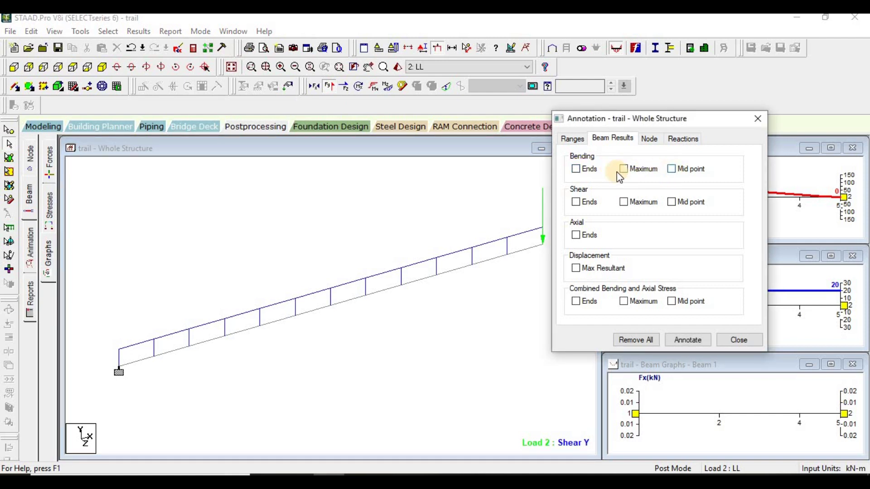
{"action": "left_click", "coordinate": [581, 206]}
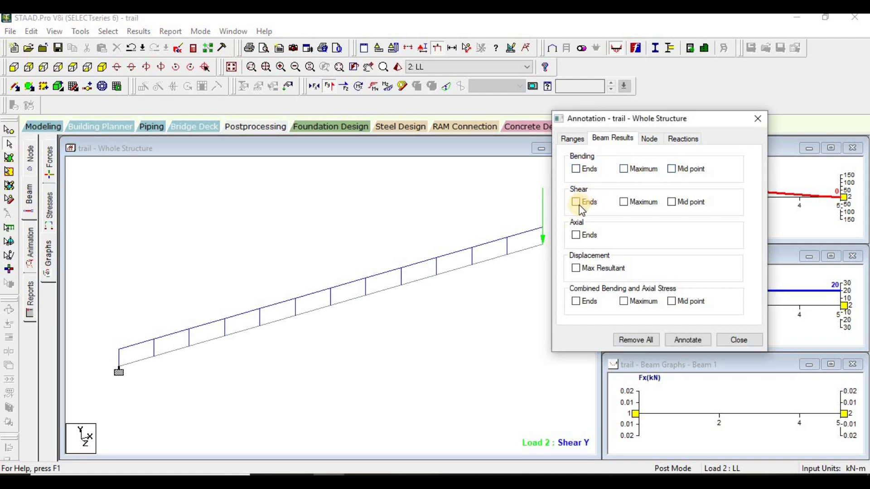
{"action": "left_click", "coordinate": [624, 201]}
{"action": "left_click", "coordinate": [674, 204]}
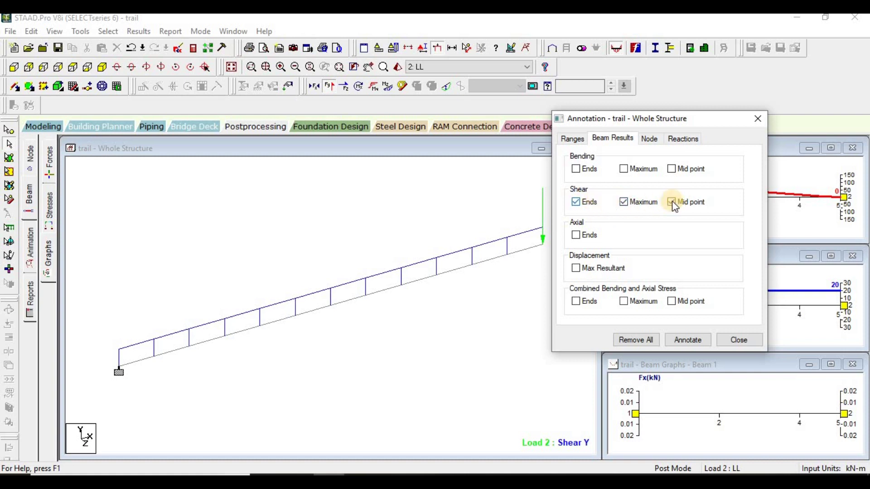
{"action": "left_click", "coordinate": [689, 339]}
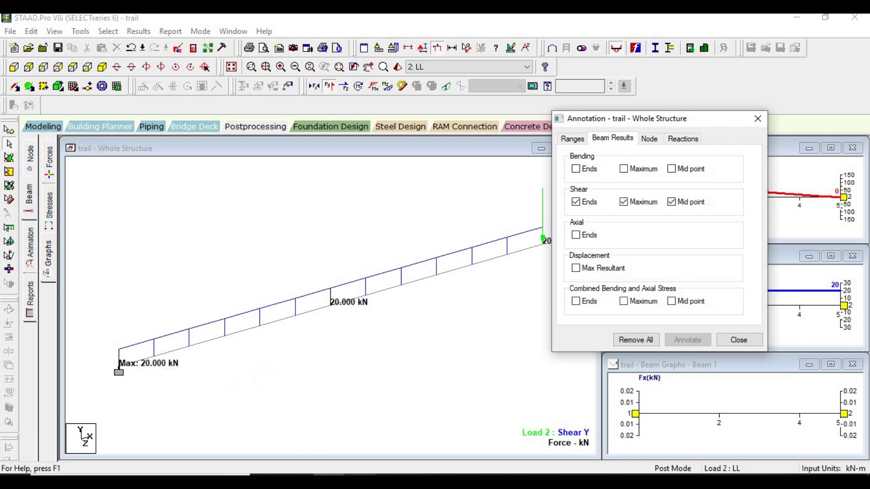
Check the annotated shear forces against the shear force diagram in SFD.png in Photos, and return to STAAD.Pro.
{"action": "left_click", "coordinate": [335, 436]}
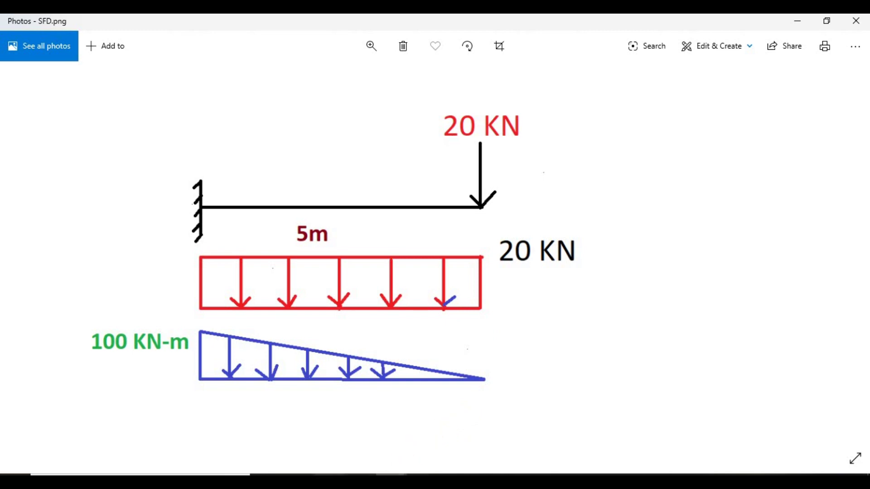
{"action": "key", "text": "alt+Tab"}
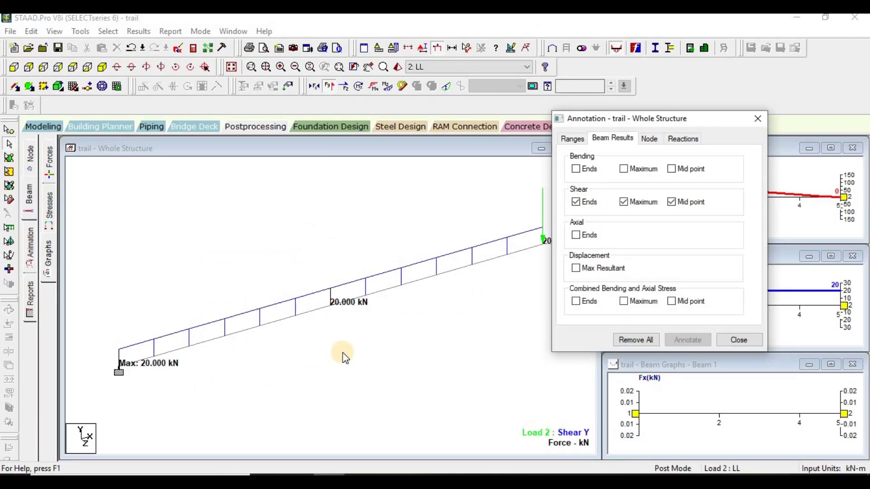